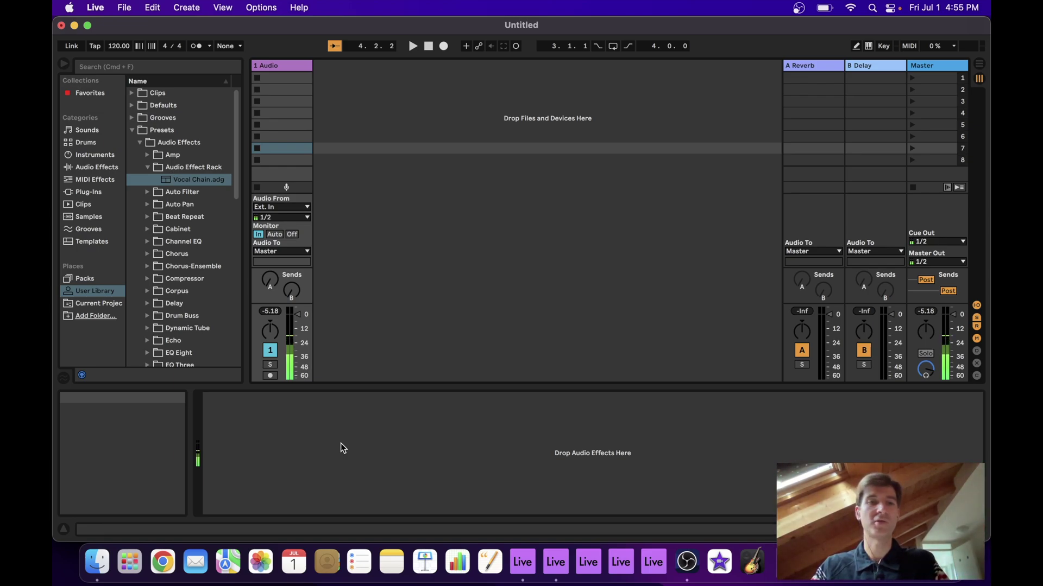
Step: Bring Chrome to the front and load the github.com home page
click(170, 545)
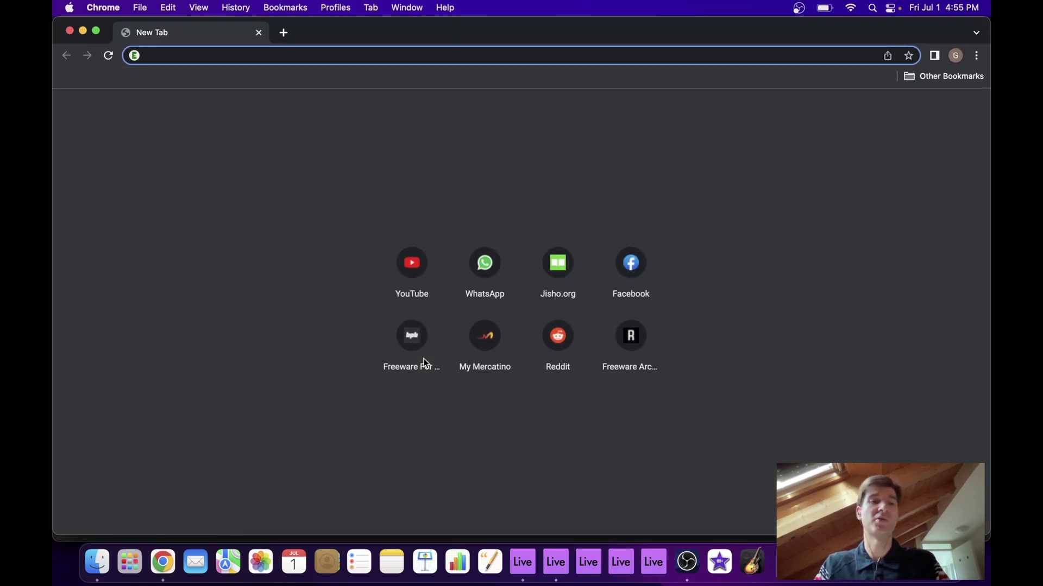
text(github.com)
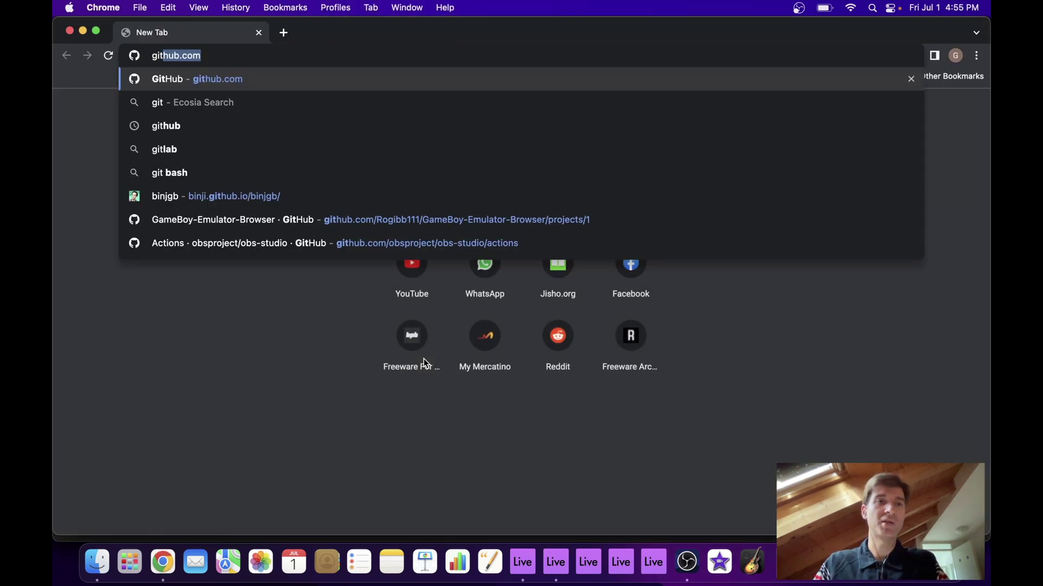
key(Return)
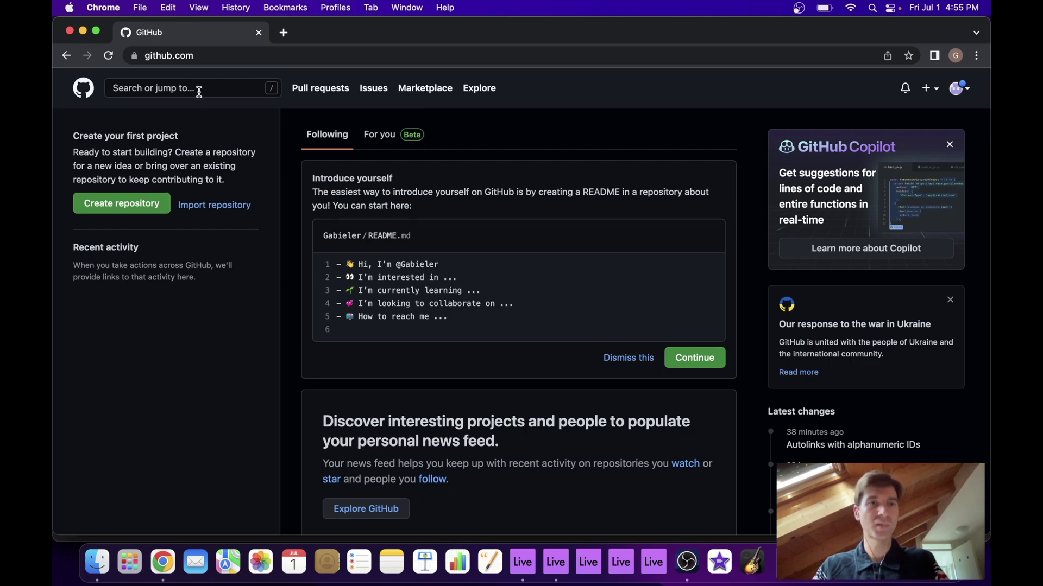
Step: Find the ExistentialAudio/BlackHole repository and follow its wiki Installation page to the latest installer link
click(198, 89)
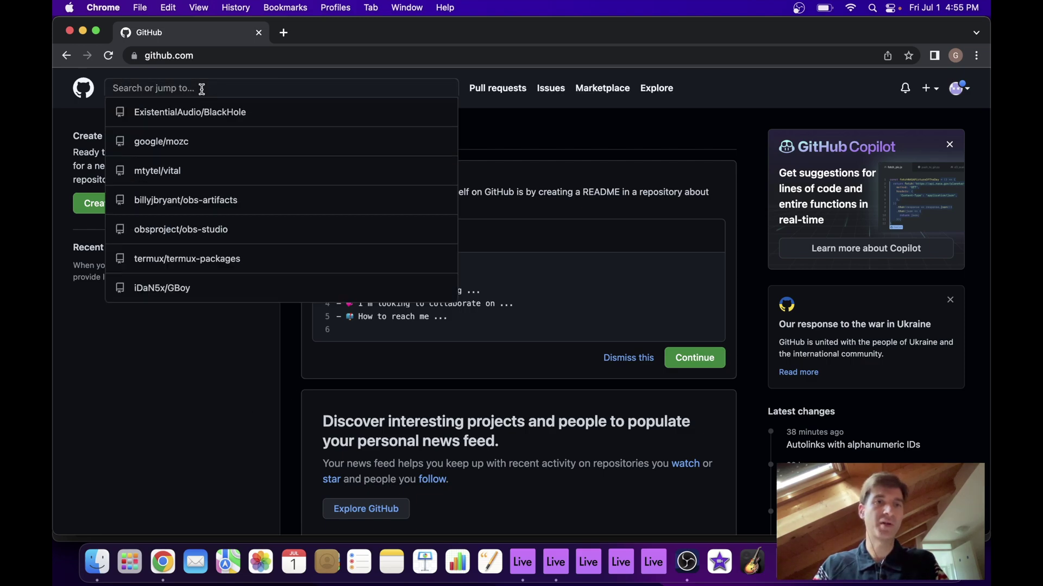
click(258, 118)
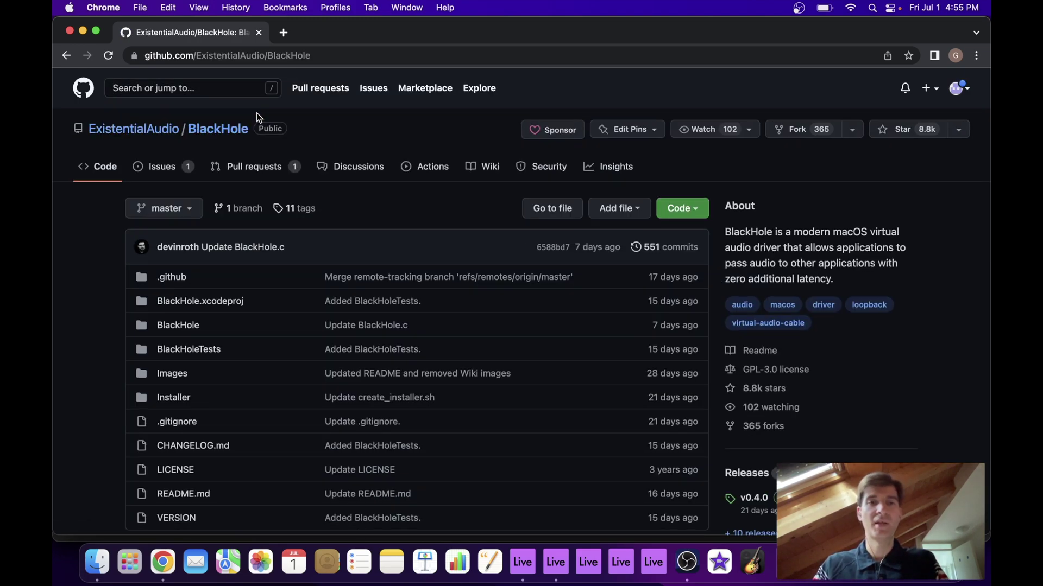
click(485, 169)
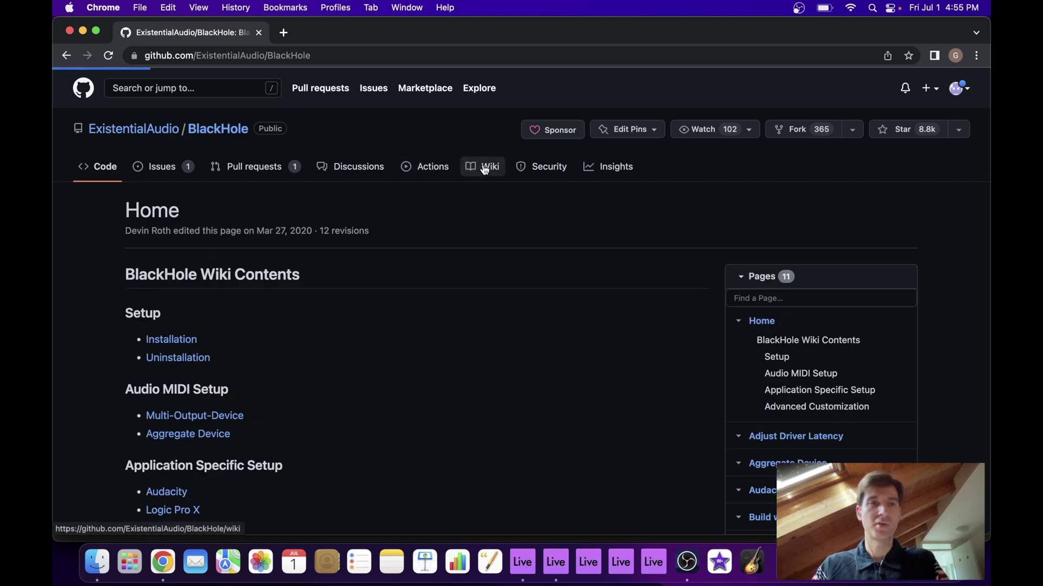
scroll(441, 337, down, 2)
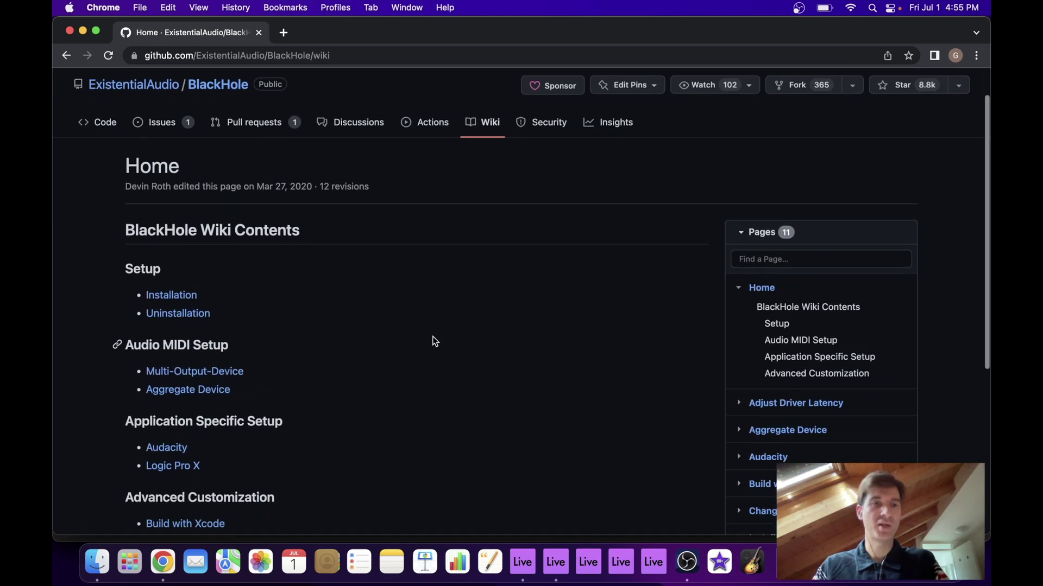
click(188, 295)
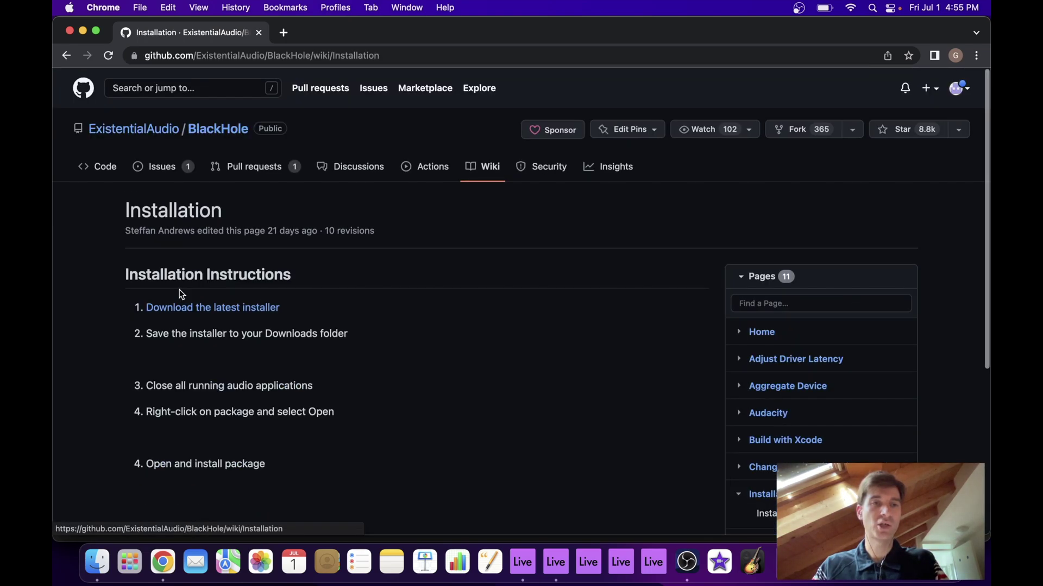
click(216, 308)
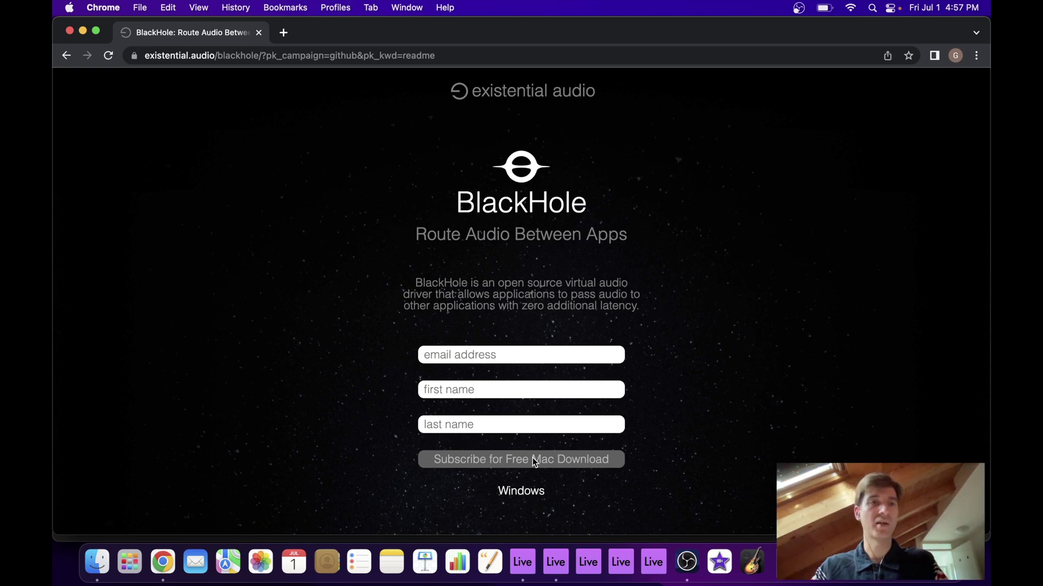
Step: Hide Chrome with Cmd+H so the Live session shows again
key(super+h)
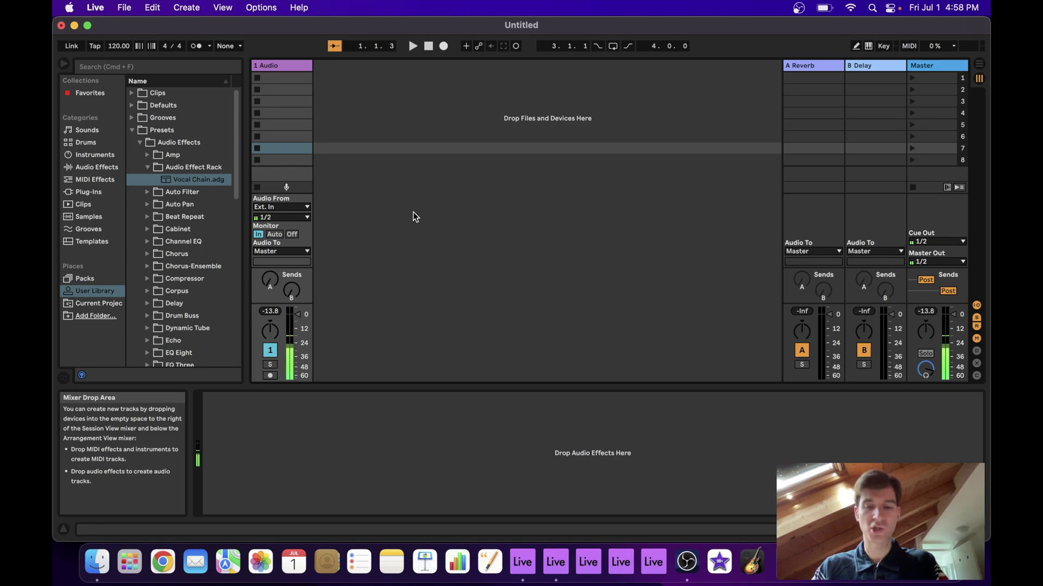
key(super+comma)
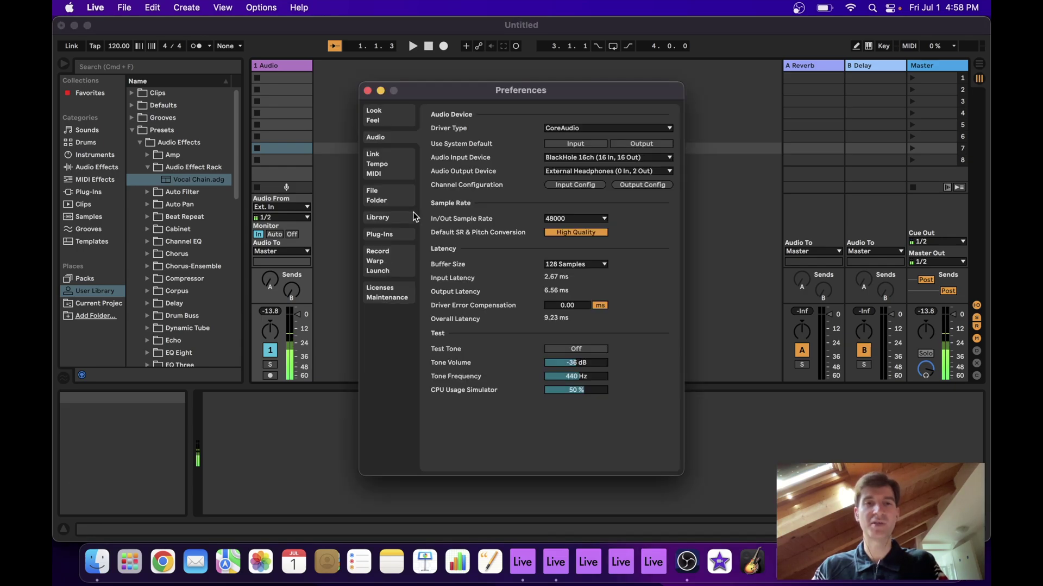
click(395, 125)
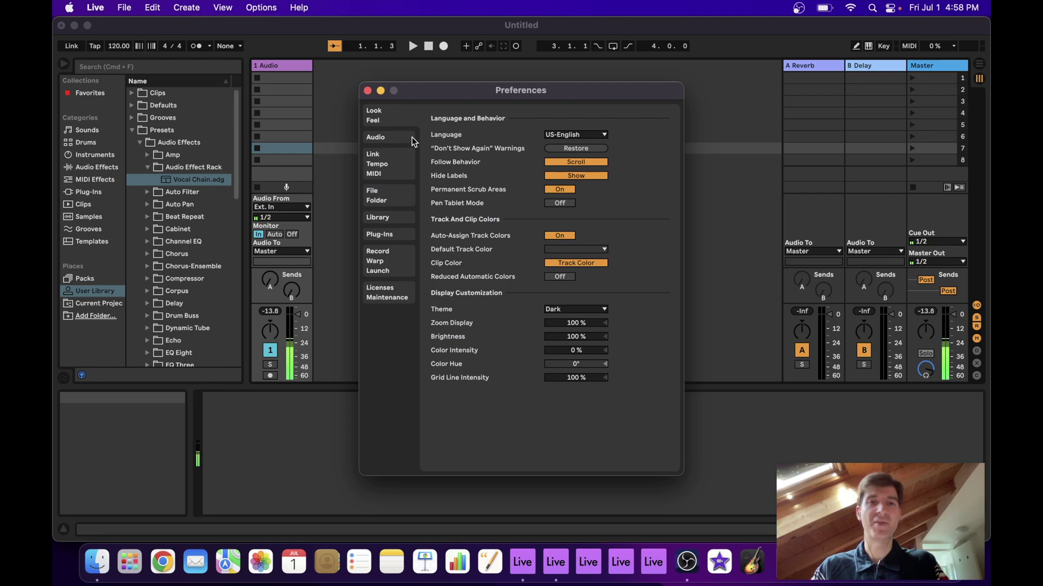
click(367, 91)
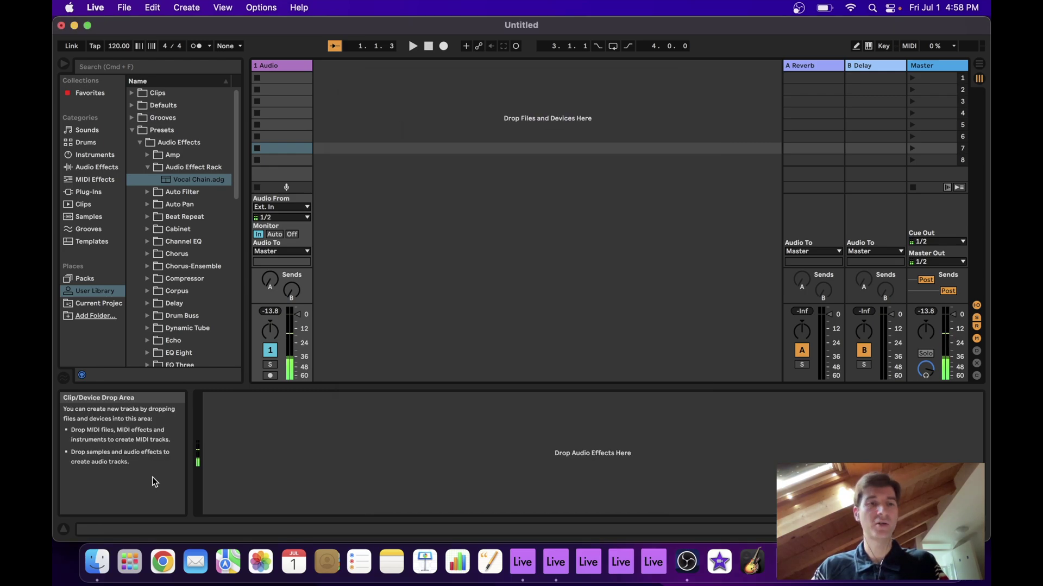
click(91, 566)
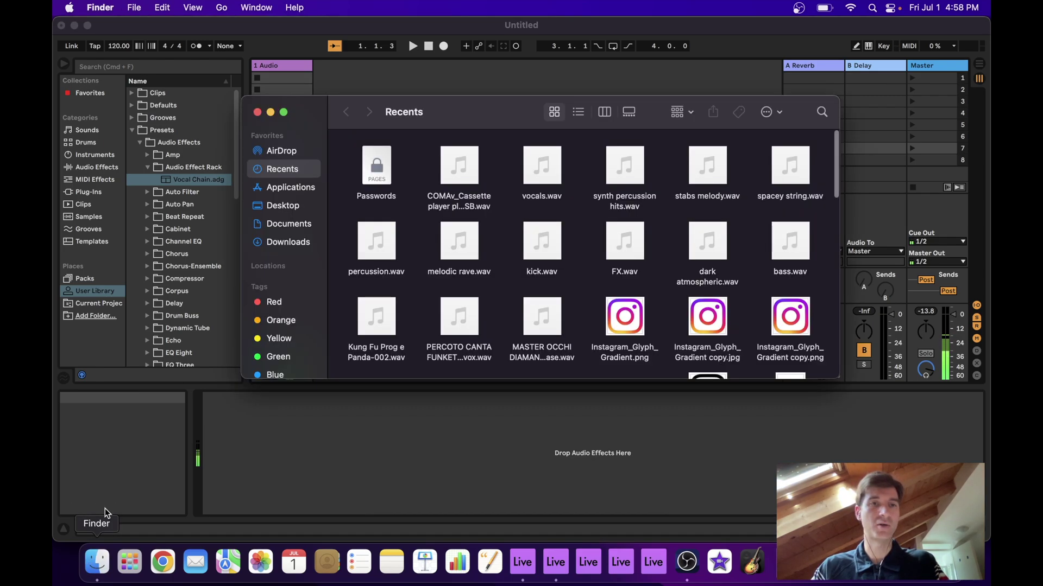
click(295, 190)
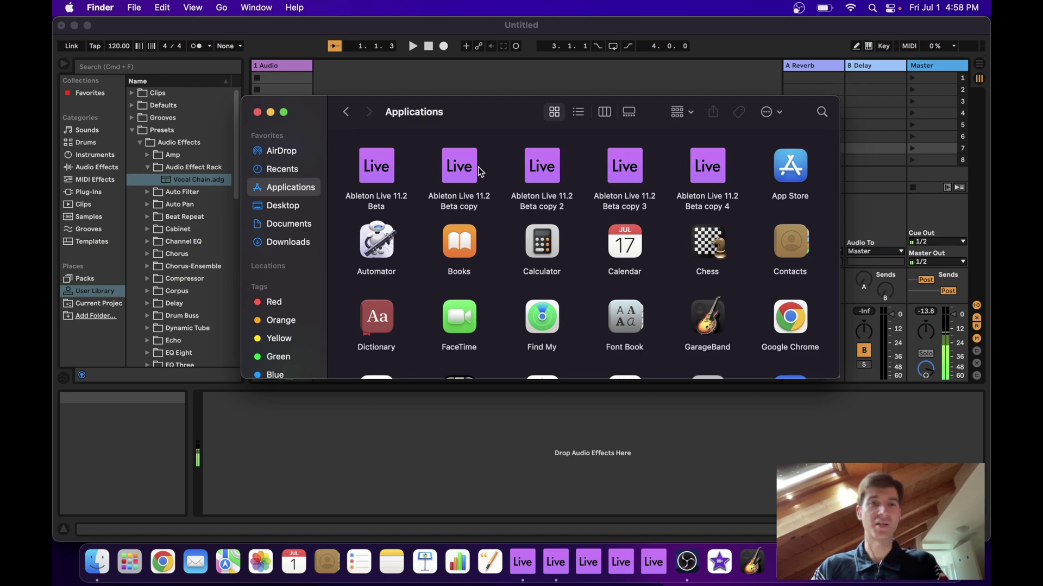
right_click(382, 175)
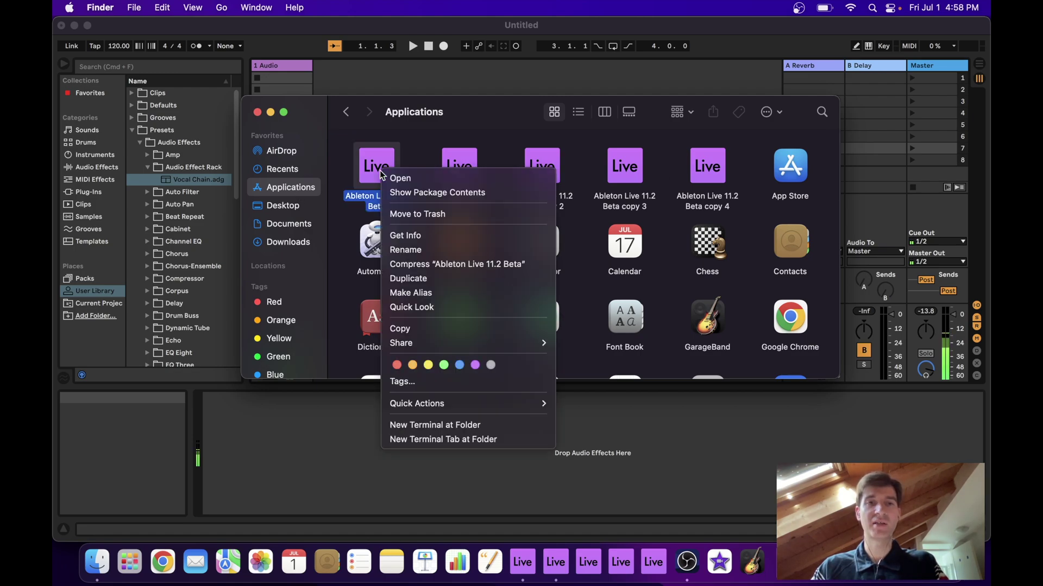
click(409, 282)
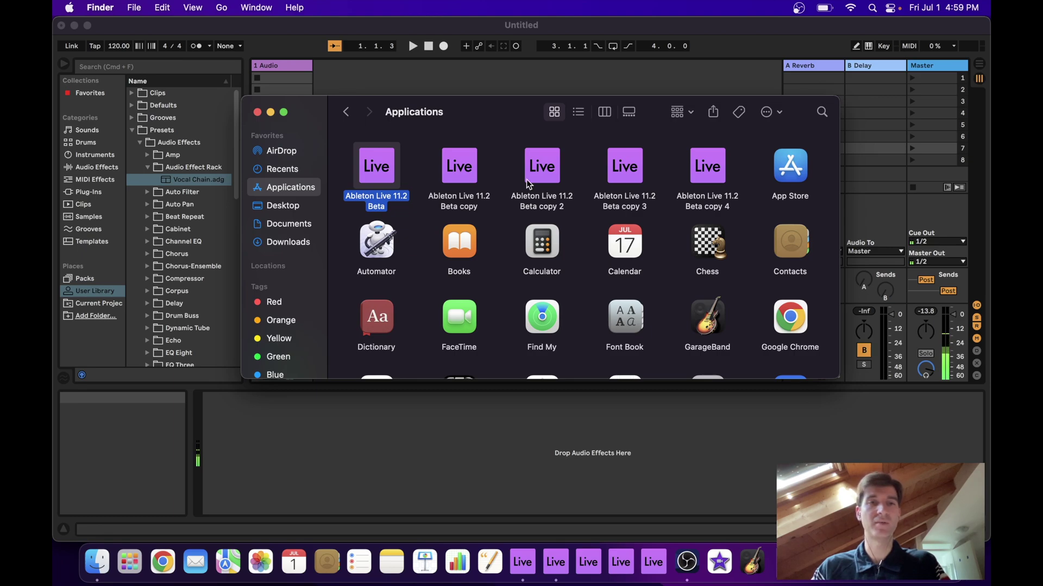
click(258, 113)
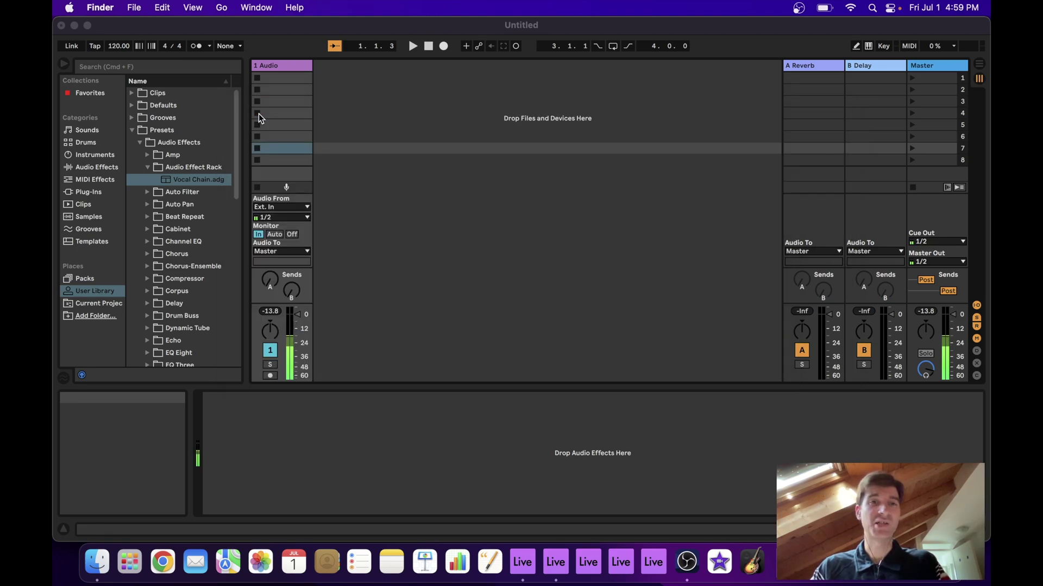
click(481, 238)
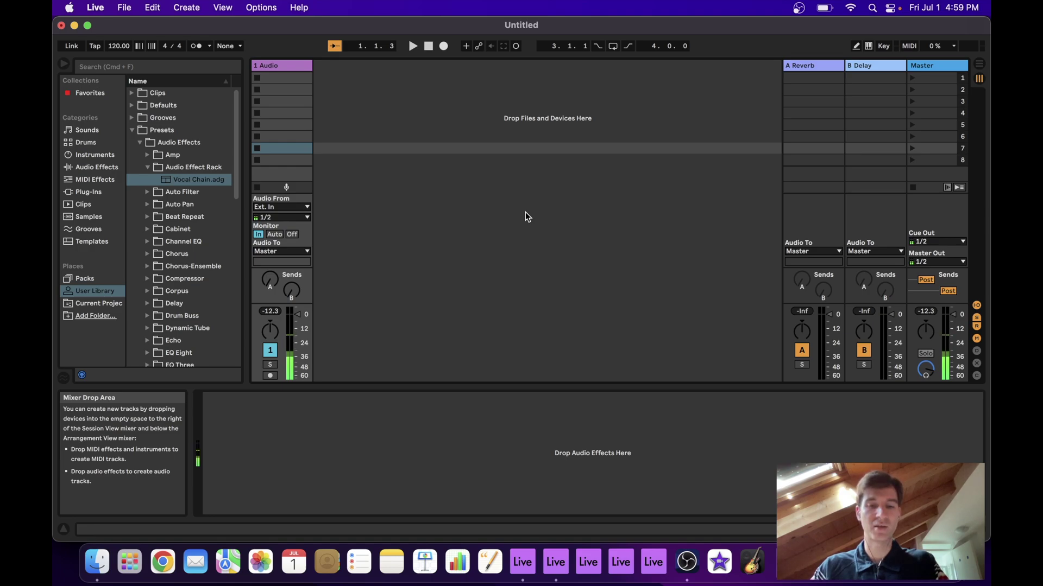
key(super+comma)
click(404, 139)
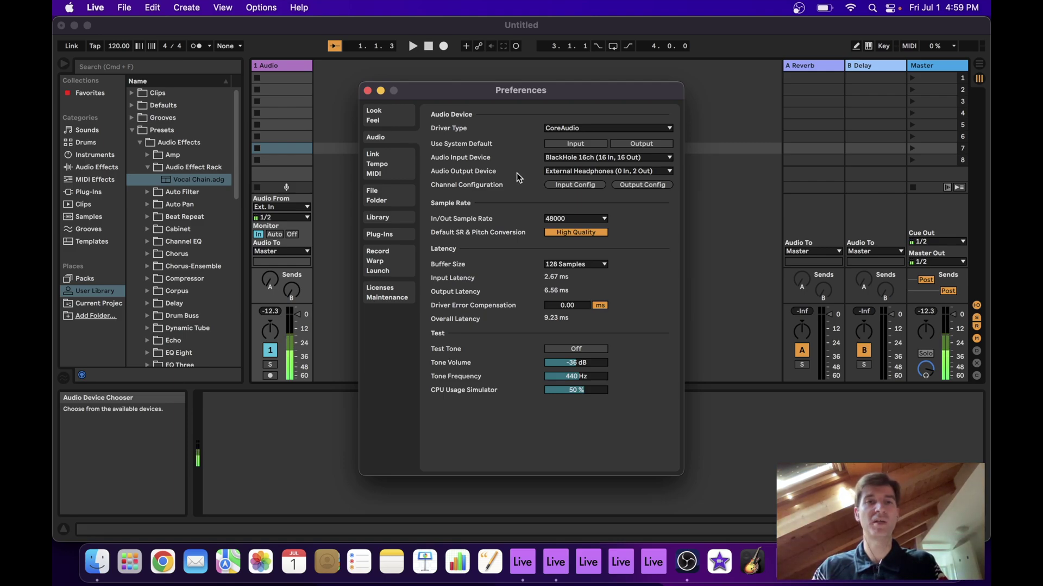
click(367, 91)
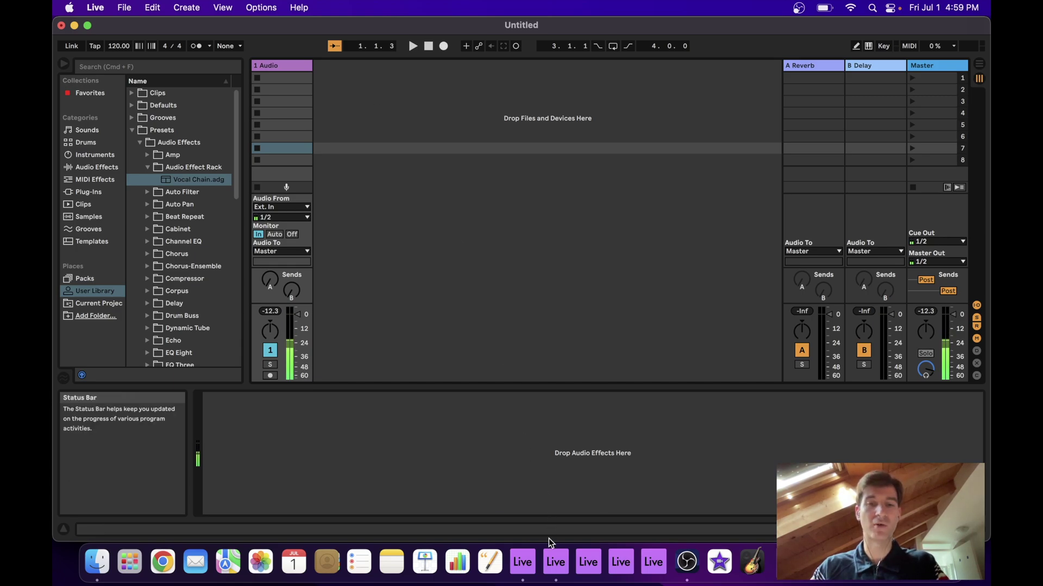
Step: Switch to the second Live instance and open its Audio preferences, keeping External Microphone as input
click(554, 560)
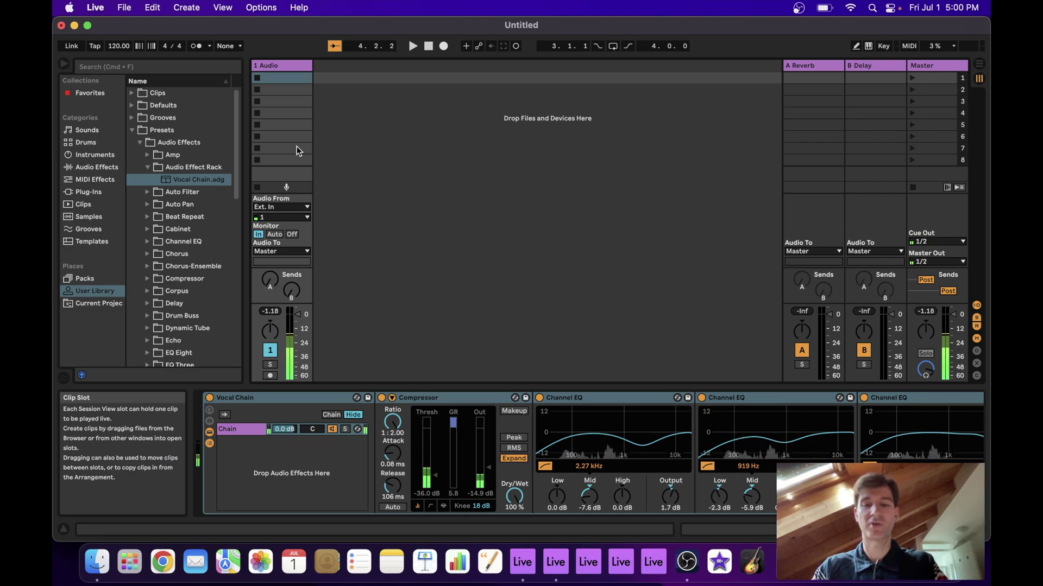
key(super+comma)
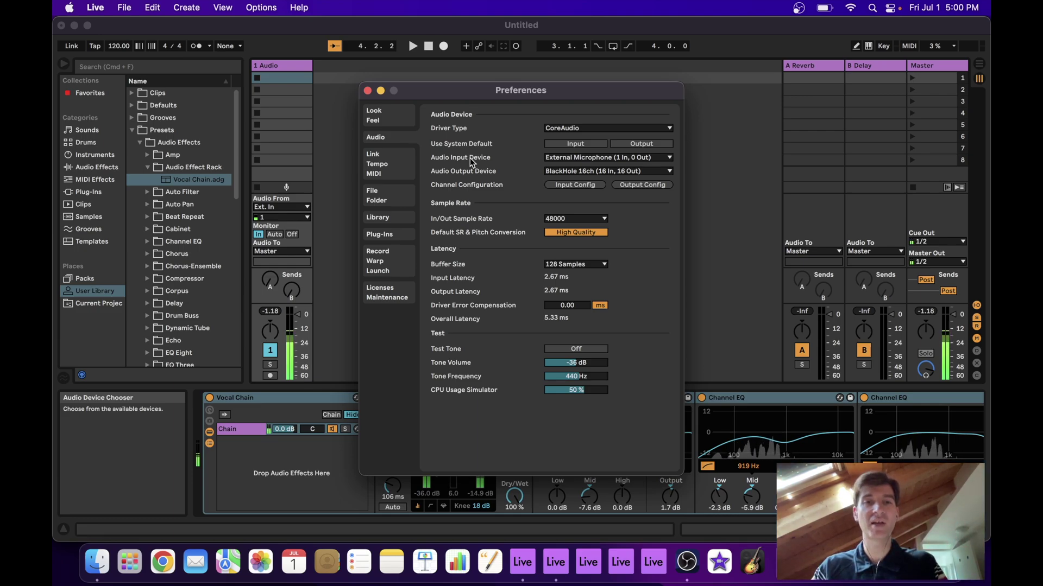
click(548, 159)
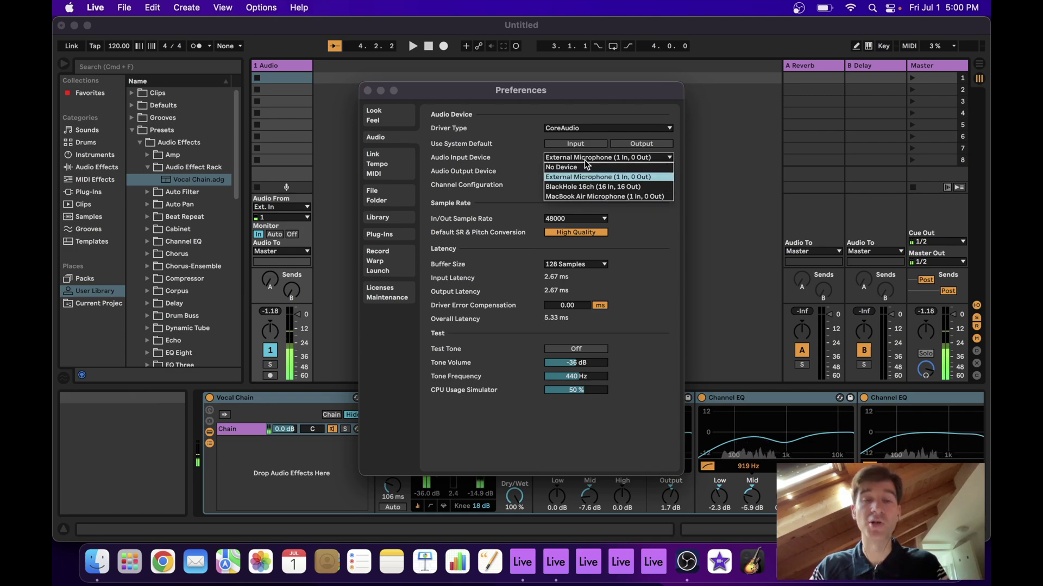
click(529, 157)
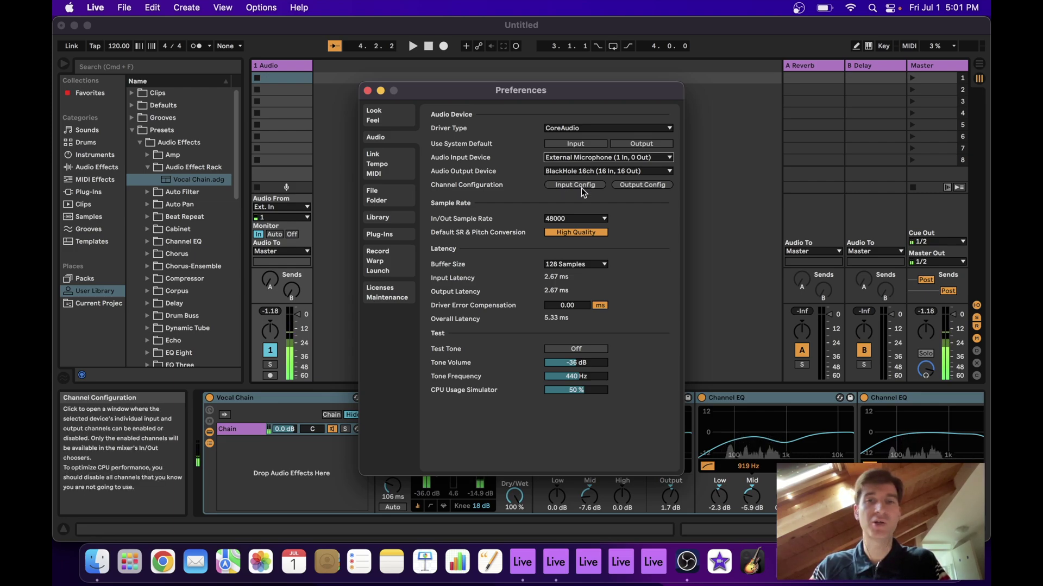
Step: Enable output channels 7 & 8 in Output Config and confirm with OK
click(647, 184)
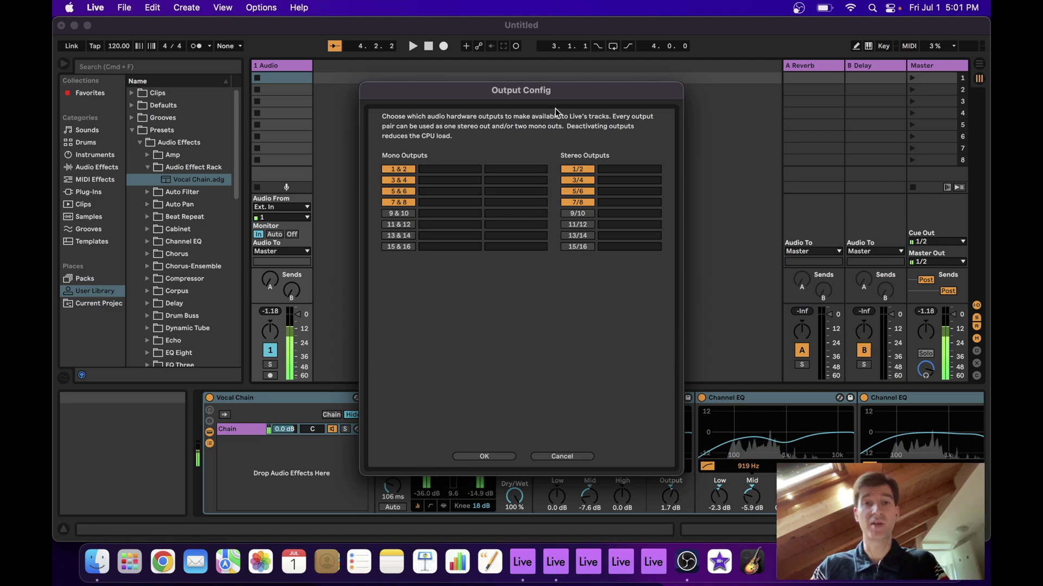
click(405, 202)
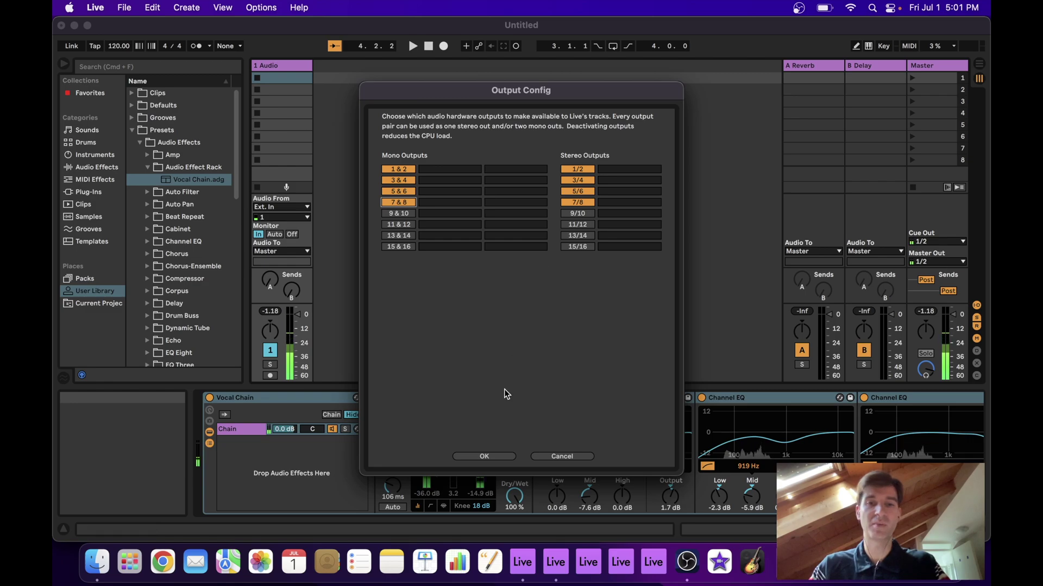
click(565, 457)
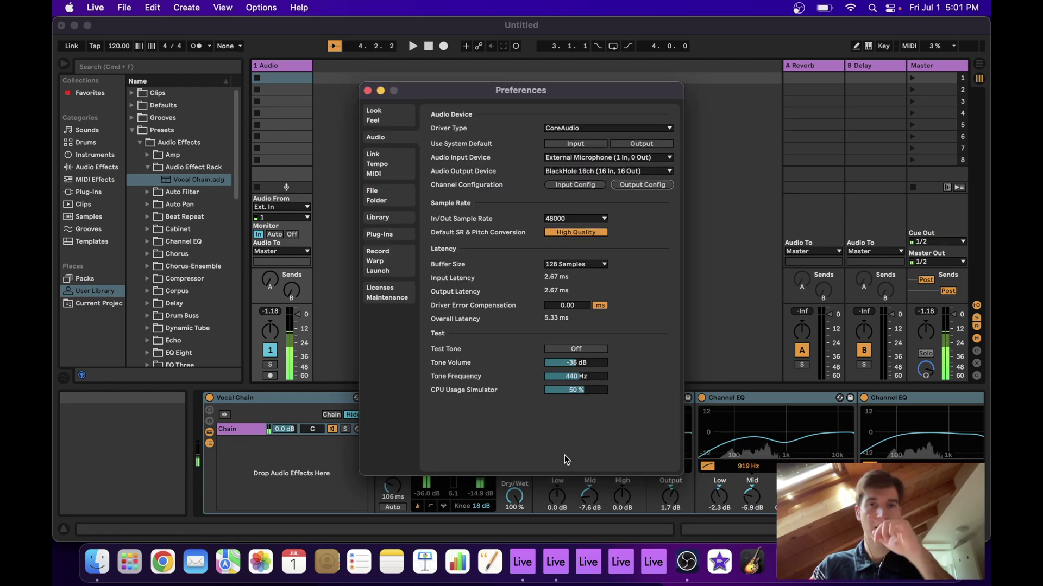
Step: Close Preferences and add audio tracks with Cmd+T until the set reaches 8 Audio
click(367, 90)
click(379, 163)
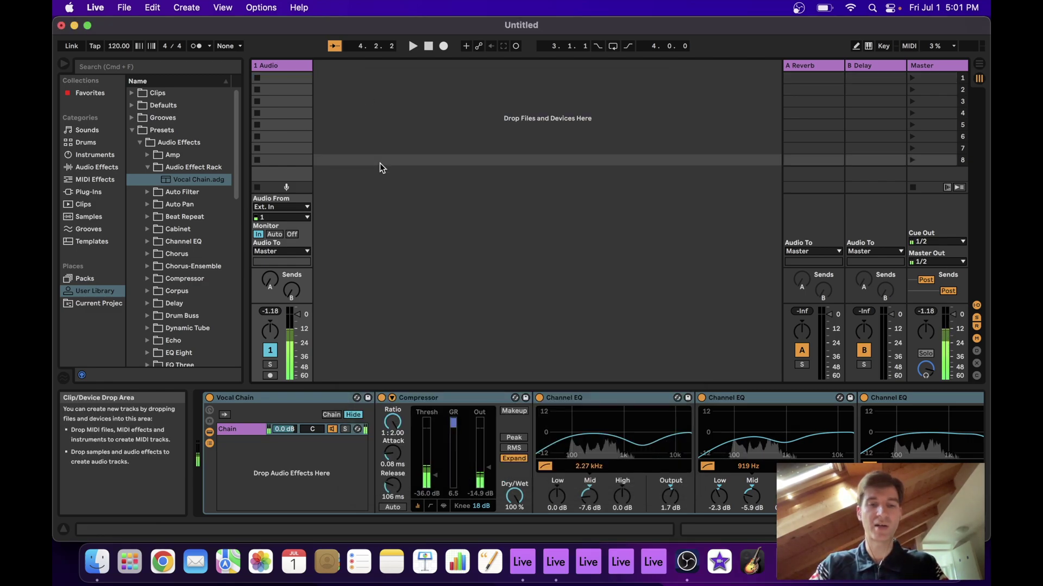
key(super+t)
key(super+t)
key(super+t)
key(super+t)
key(super+t)
key(super+t)
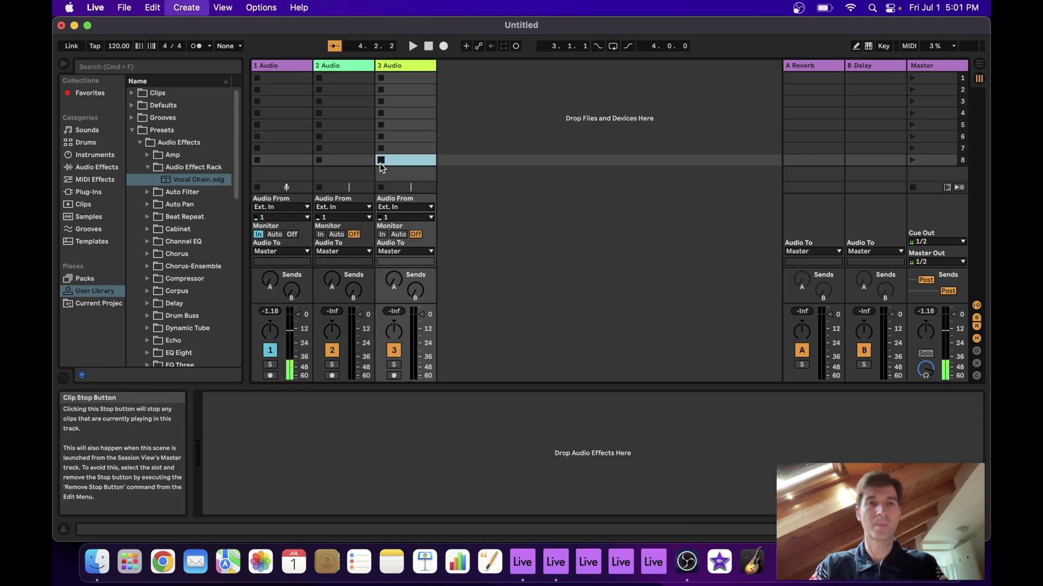
key(super+t)
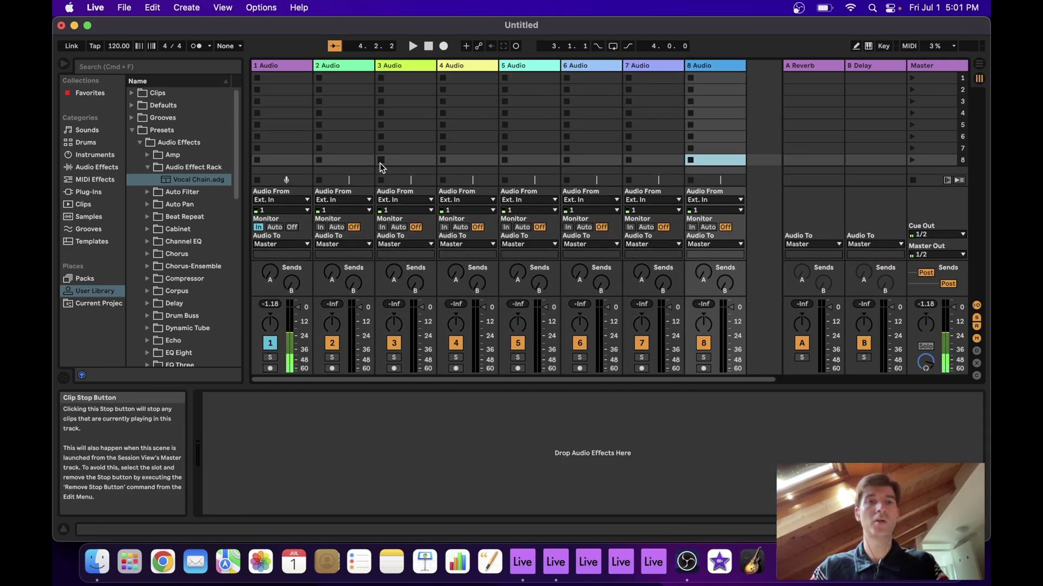
Step: Select tracks 2 Audio through 8 Audio, dismiss their options menu, then deselect them
click(338, 67)
shift+click(695, 67)
right_click(695, 67)
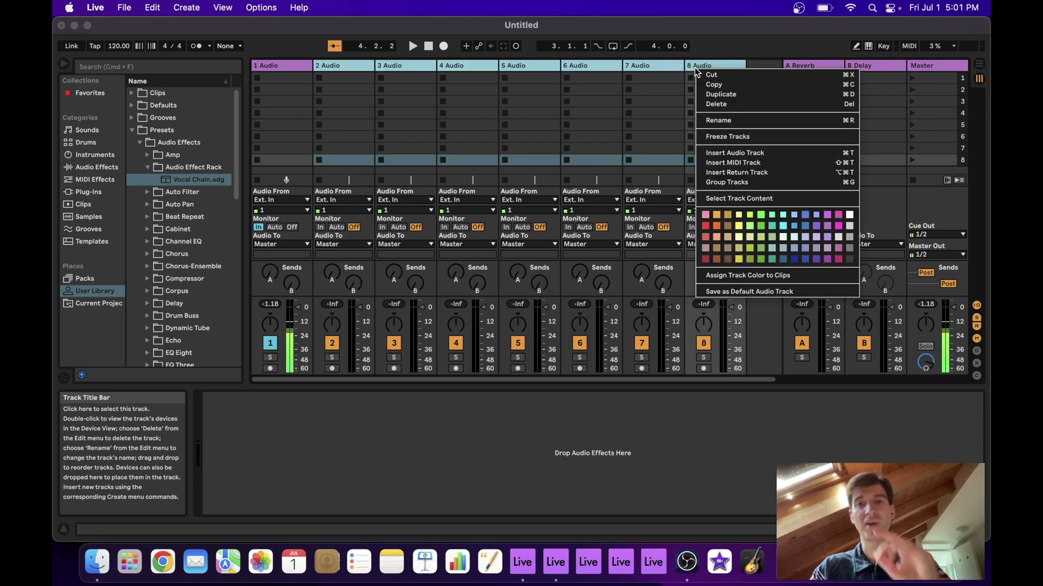
key(Escape)
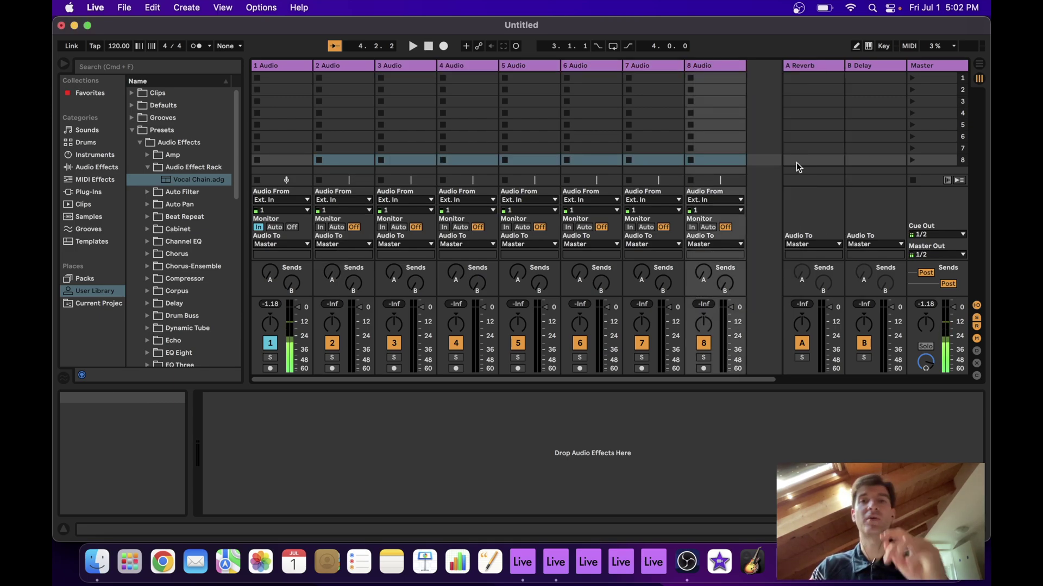
click(774, 103)
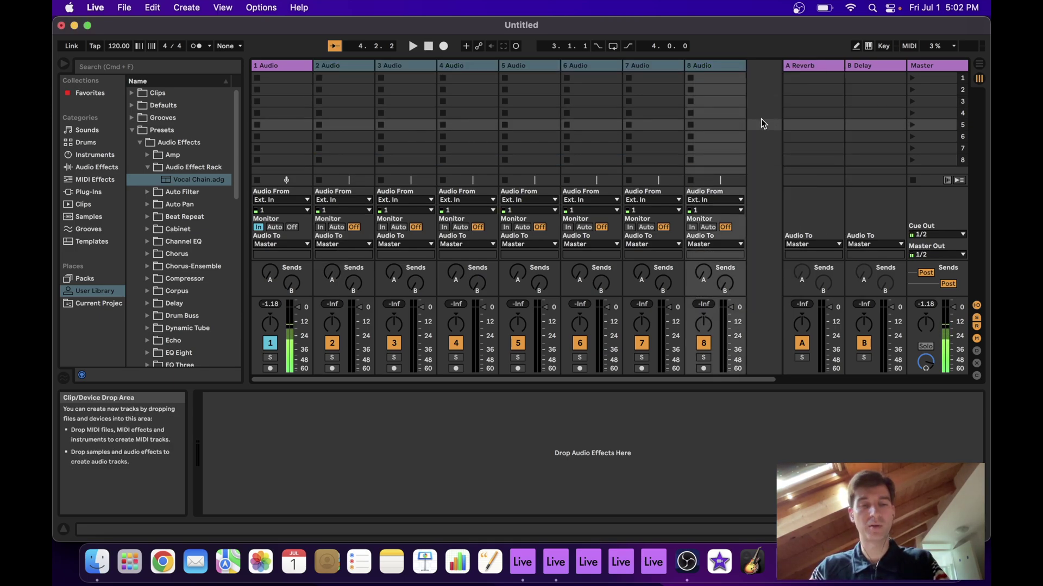
Step: Switch to the main instance and back, then show the A Reverb return's device
key(Delete)
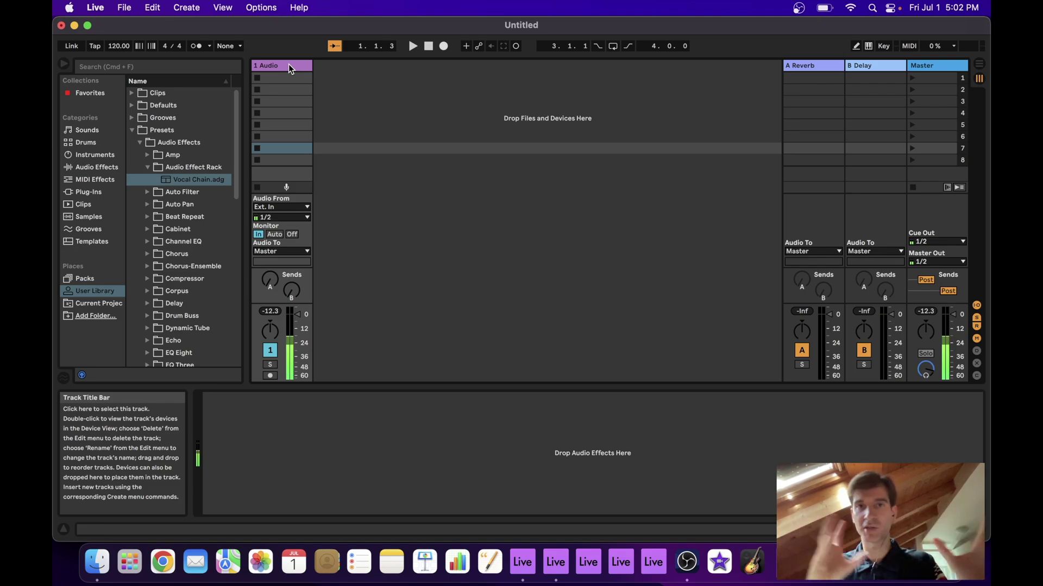
key(super+z)
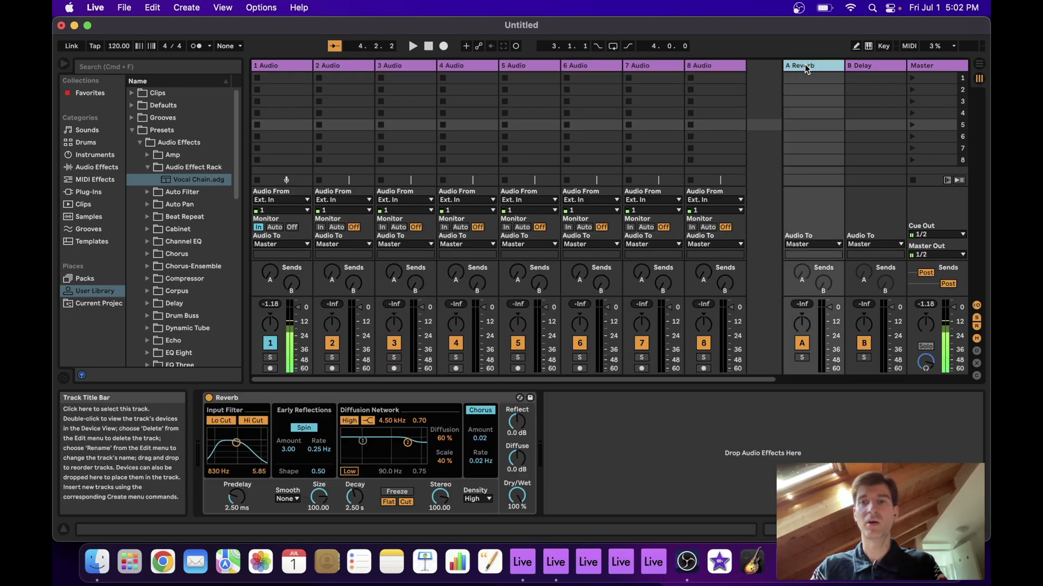
click(803, 65)
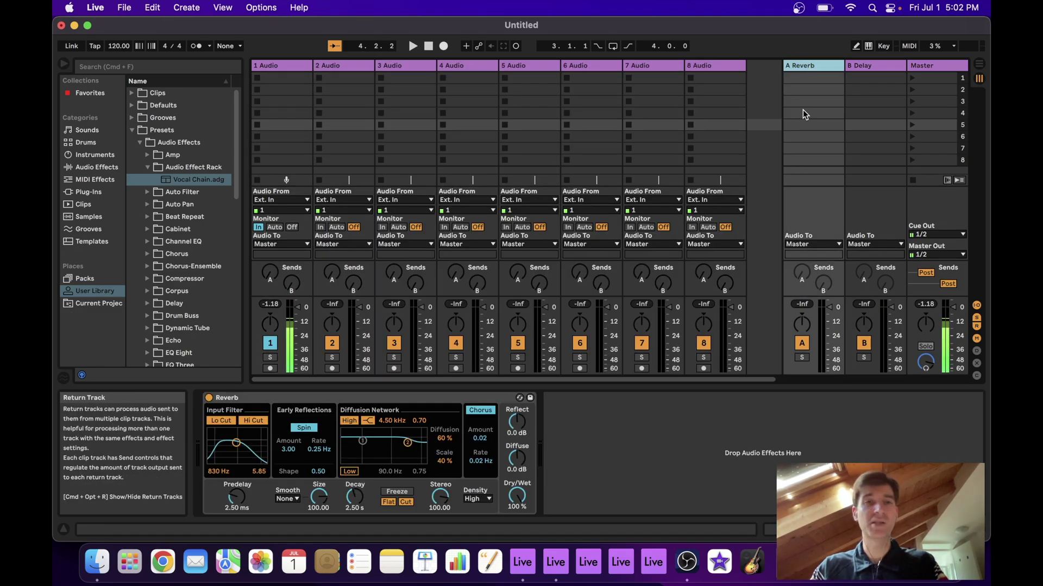
Step: Check the Master Out channel choices, keep output 1/2, and switch to the main Live instance
click(926, 254)
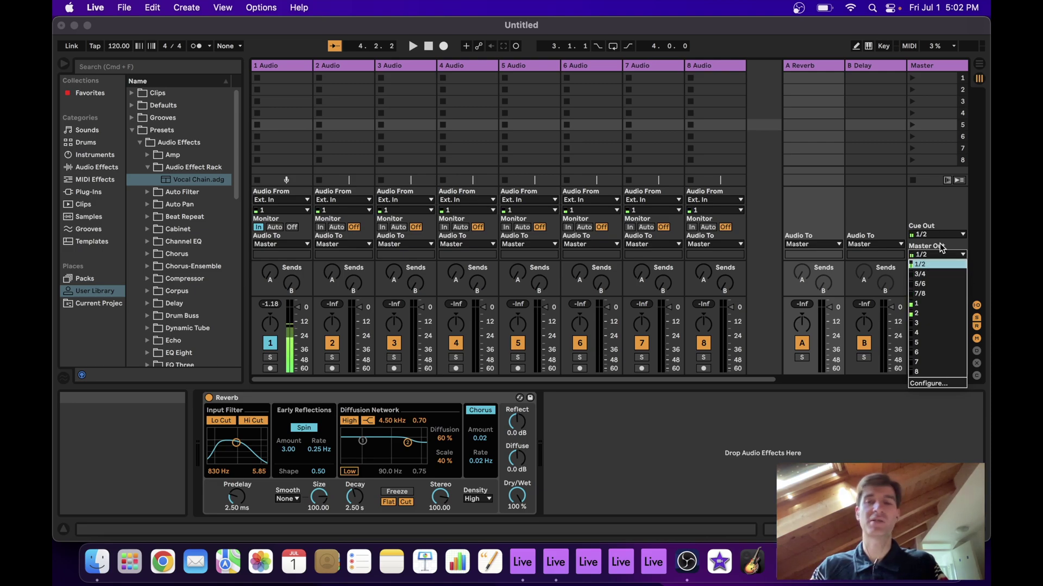
click(941, 248)
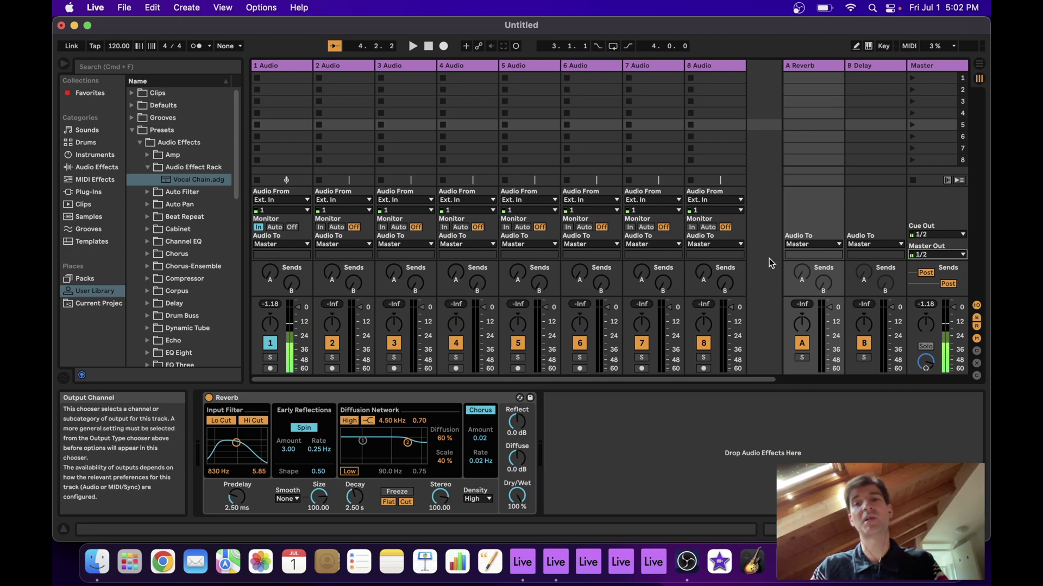
key(super+z)
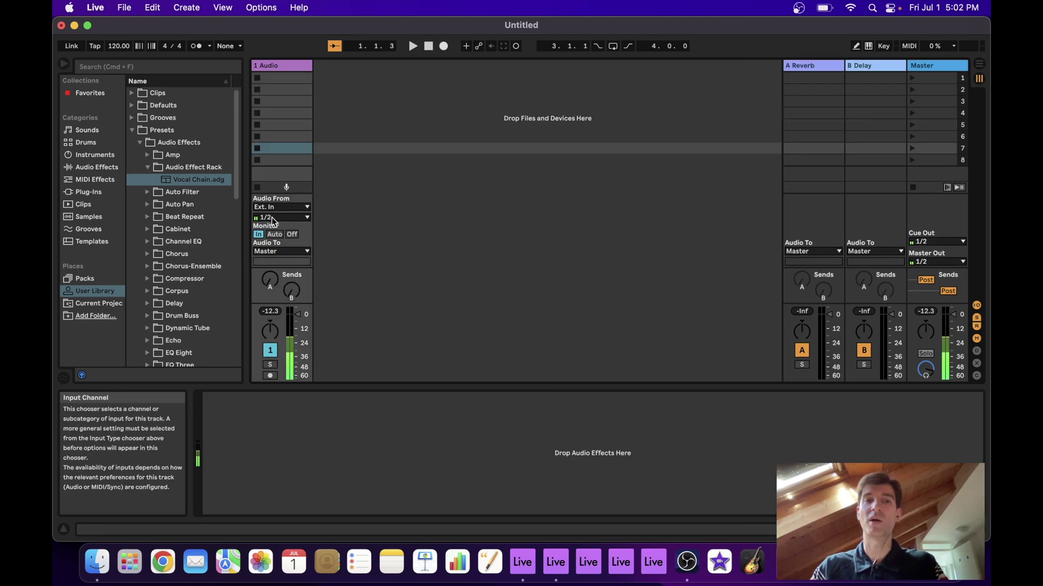
Step: Review the enabled BlackHole 16ch input pairs in Input Config, cancel, and close Preferences
key(super+comma)
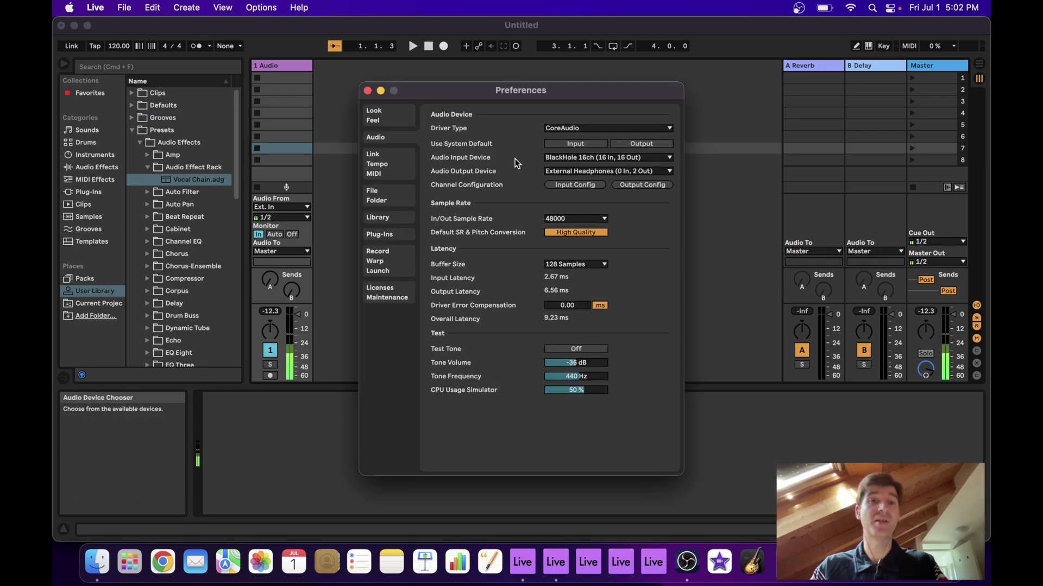
click(571, 186)
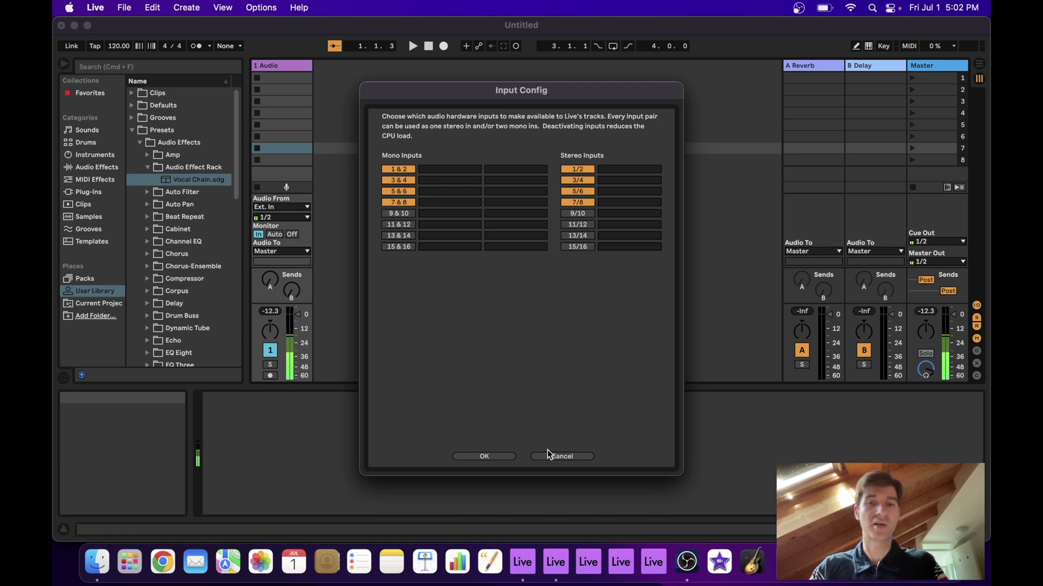
click(559, 456)
click(368, 88)
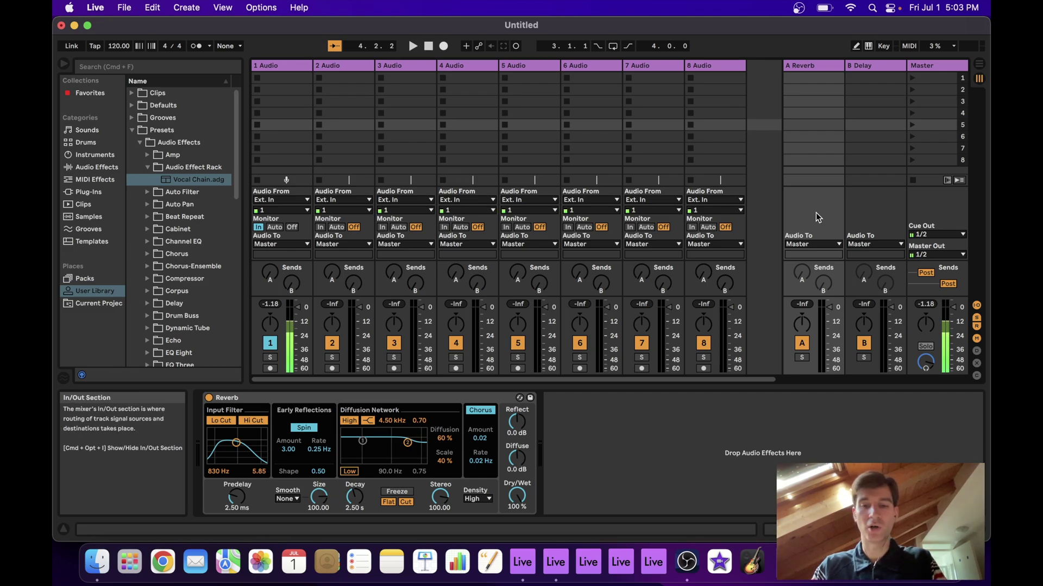
Step: Switch to the main project and toggle Arrangement and Session to check 1 Audio's Monitor In
key(super+comma)
click(368, 91)
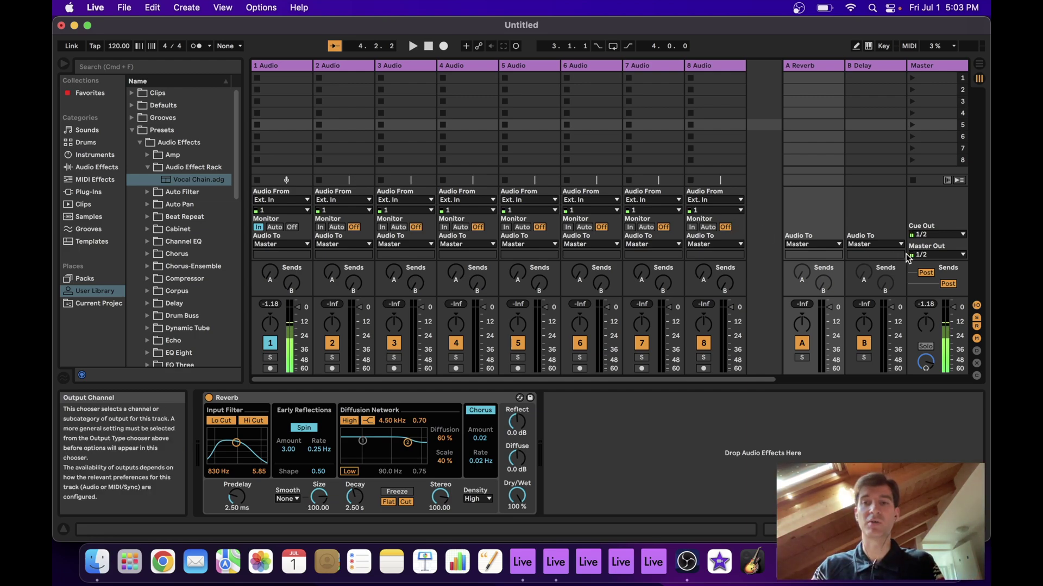
key(super+n)
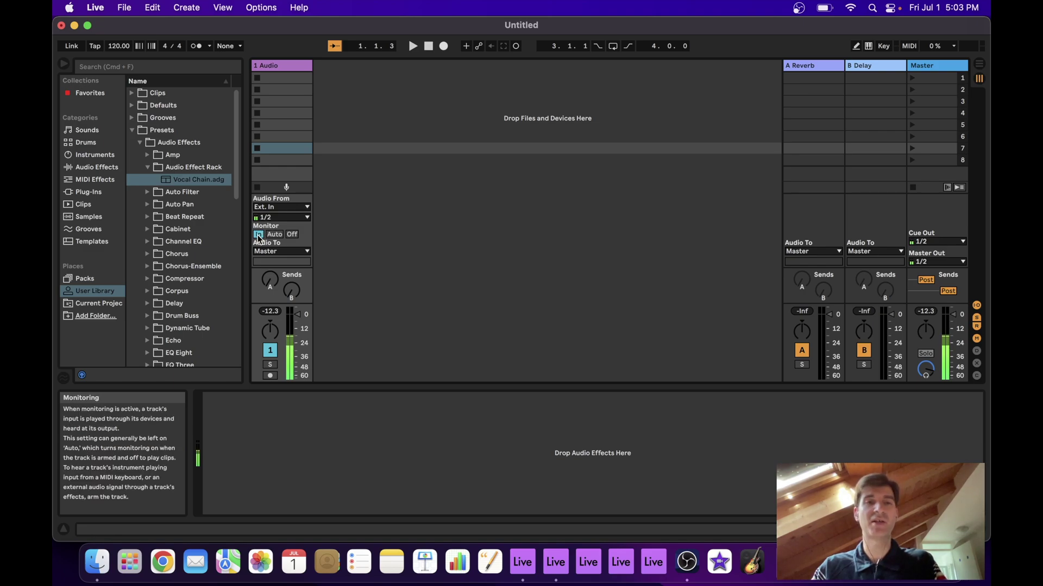
key(Tab)
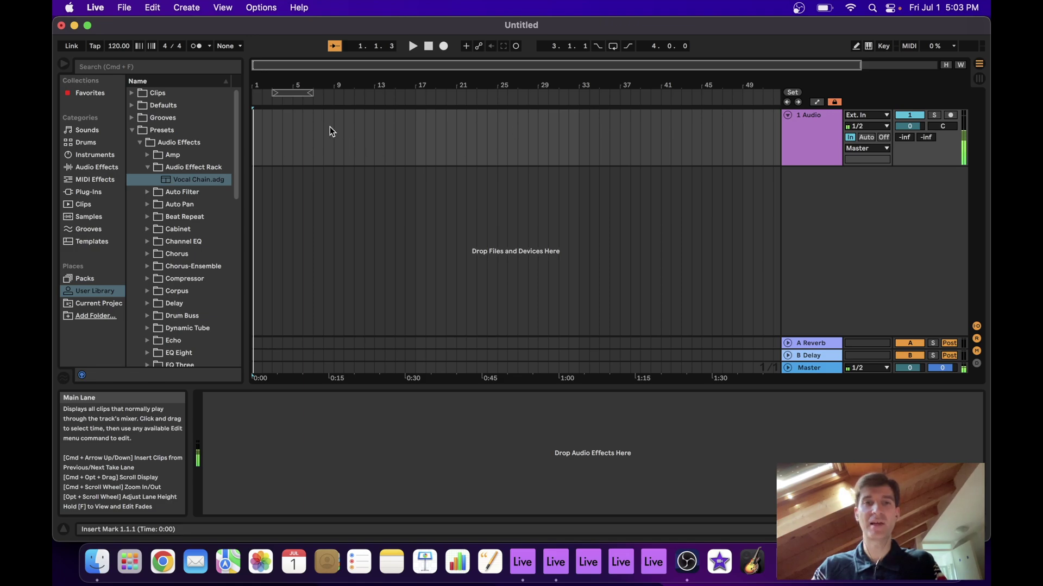
key(Tab)
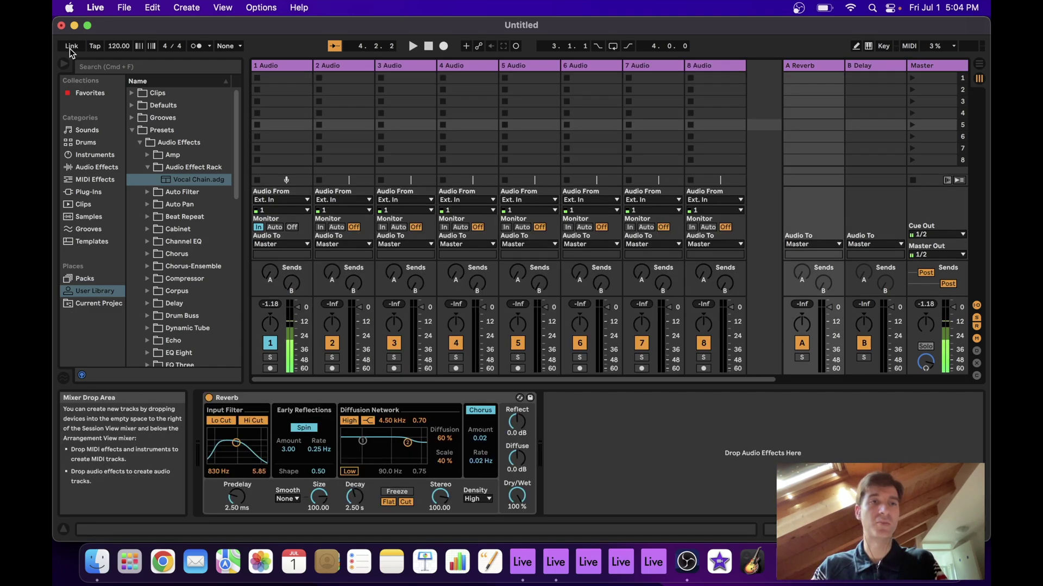
Step: Turn on Link, start playback, and cycle to the eight-track Live instance with Cmd+Tab
click(71, 47)
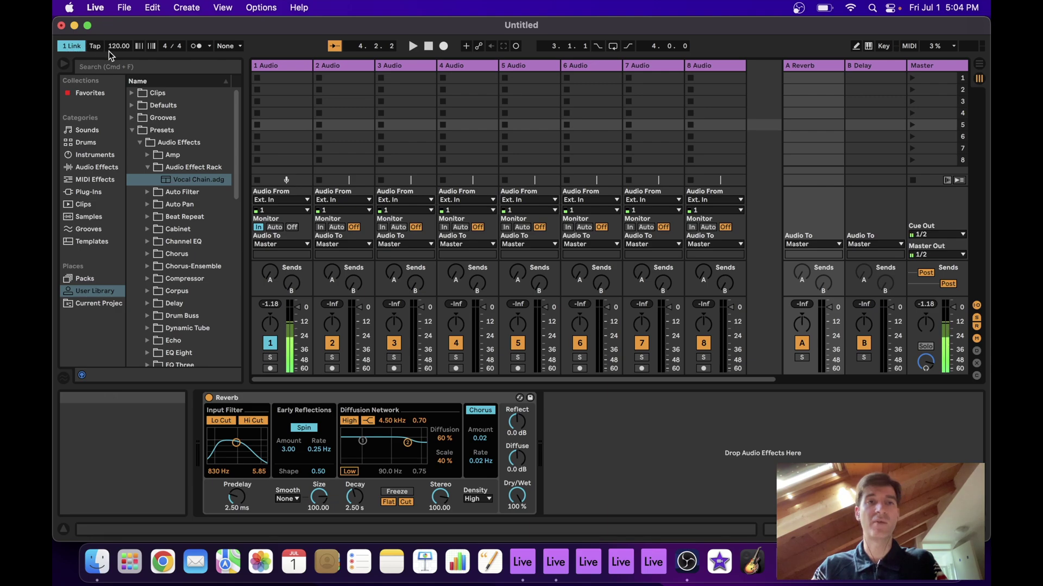
key(space)
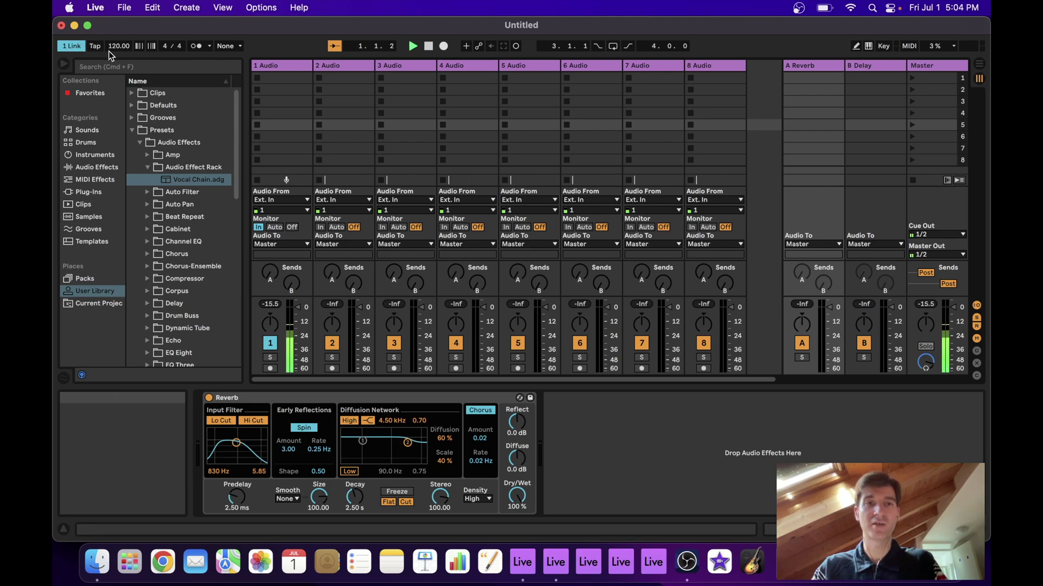
key(Tab)
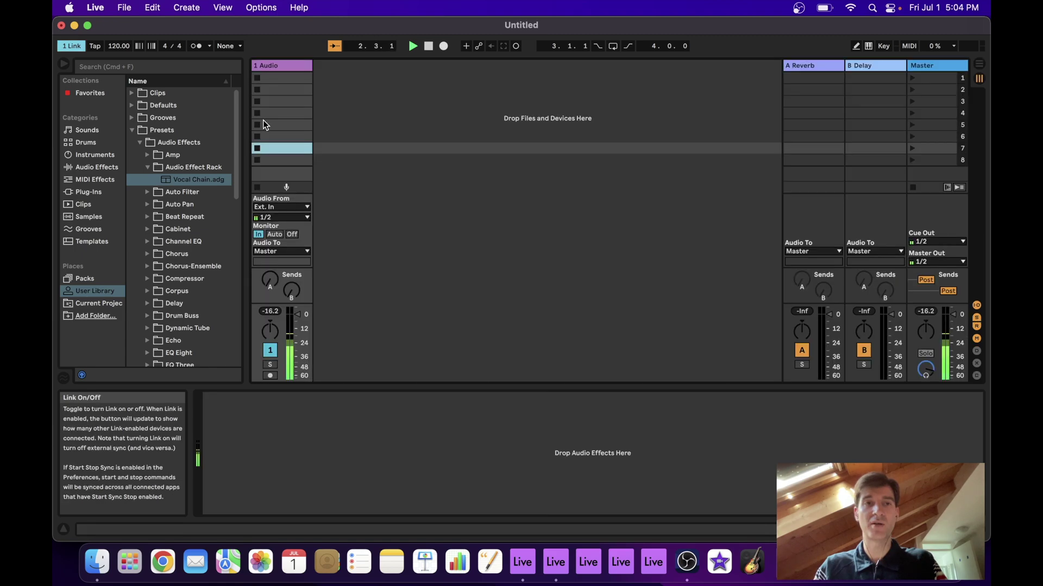
key(Tab)
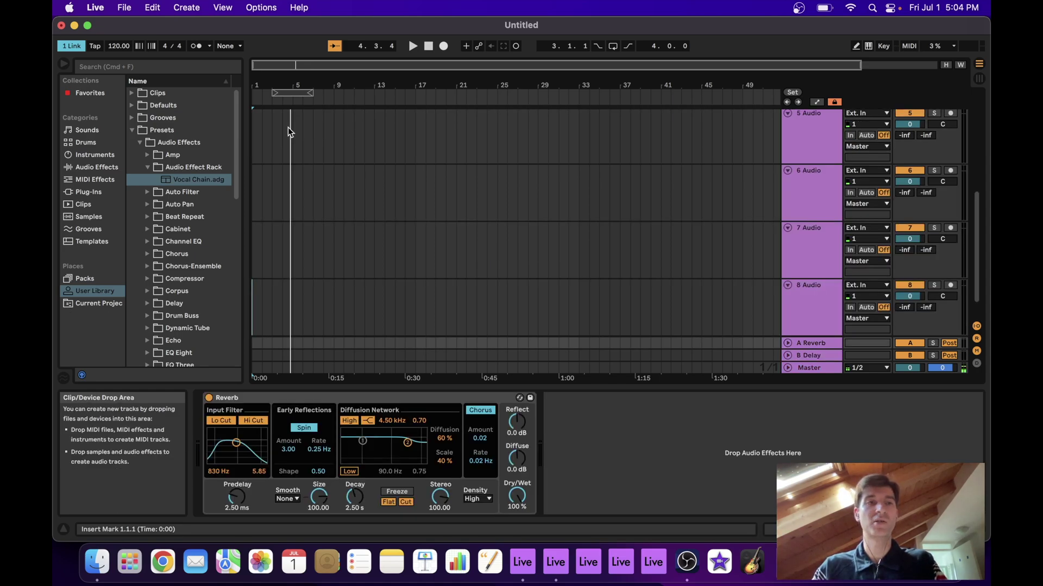
key(super+Tab)
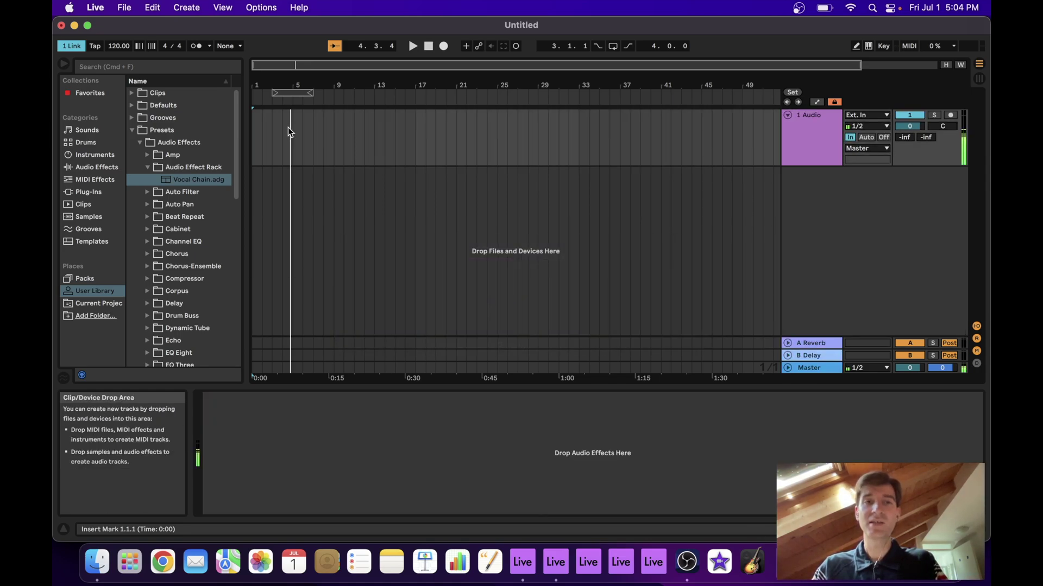
key(super+Tab)
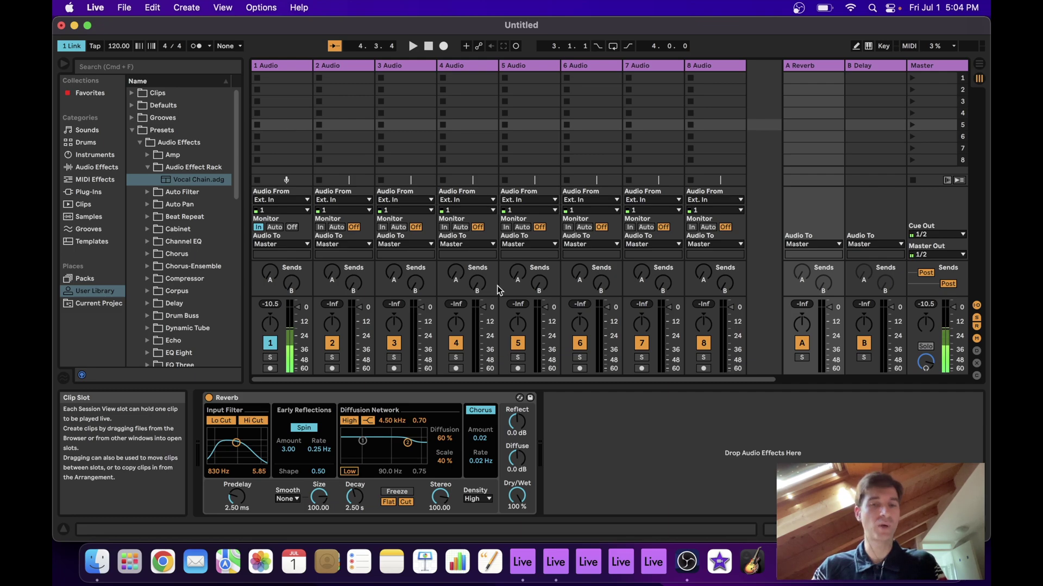
Step: Launch another Live copy, colour tracks 1 MIDI through 8 Audio purple, and open Preferences
click(591, 562)
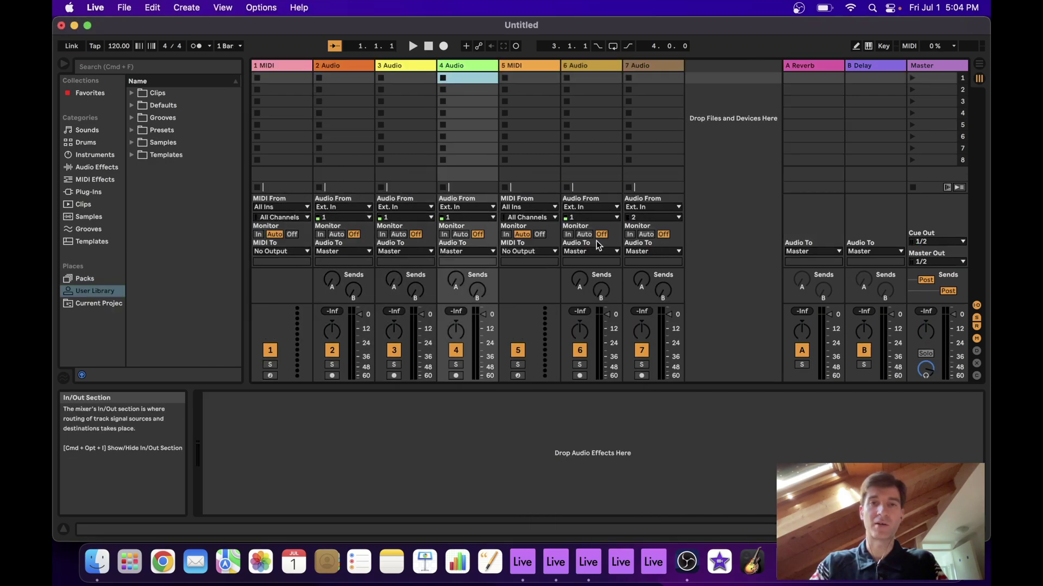
click(304, 65)
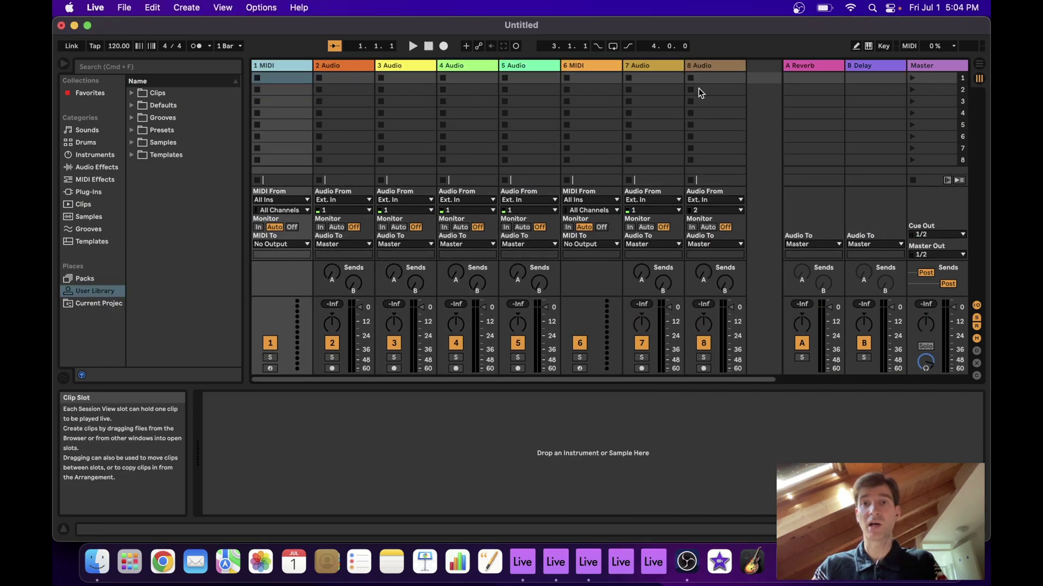
shift+click(725, 67)
right_click(725, 68)
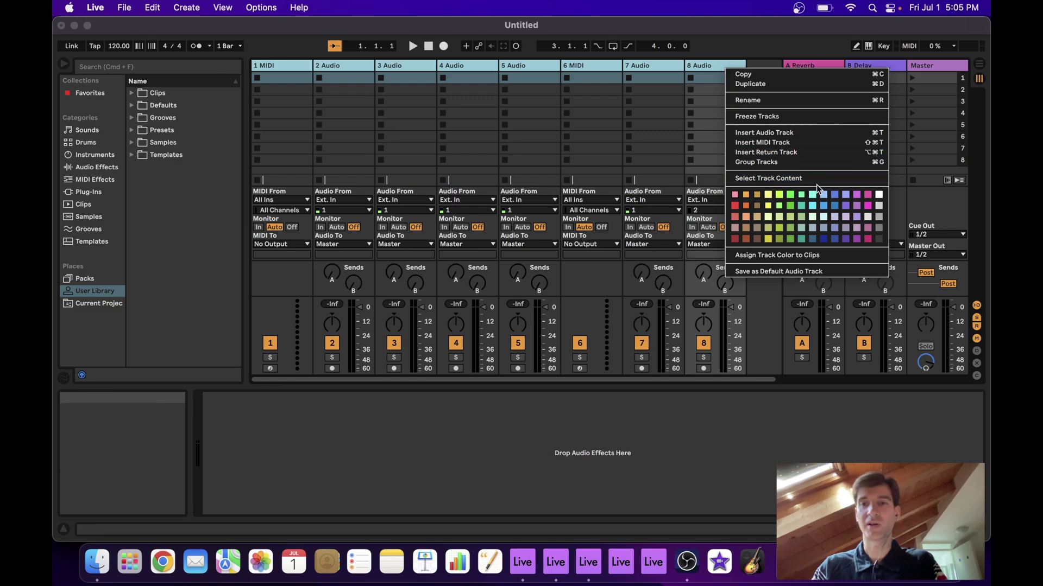
click(841, 194)
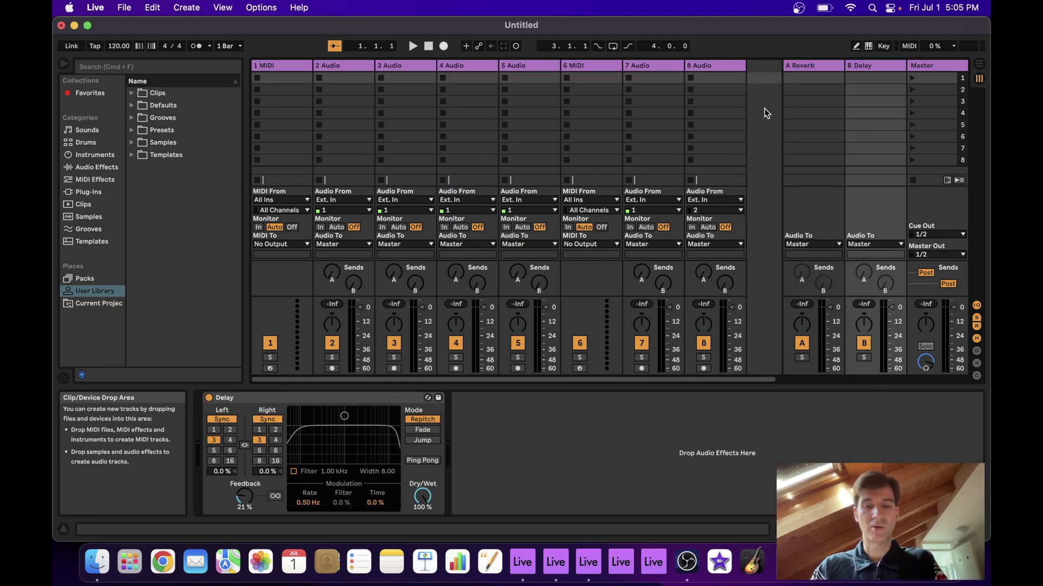
key(super+comma)
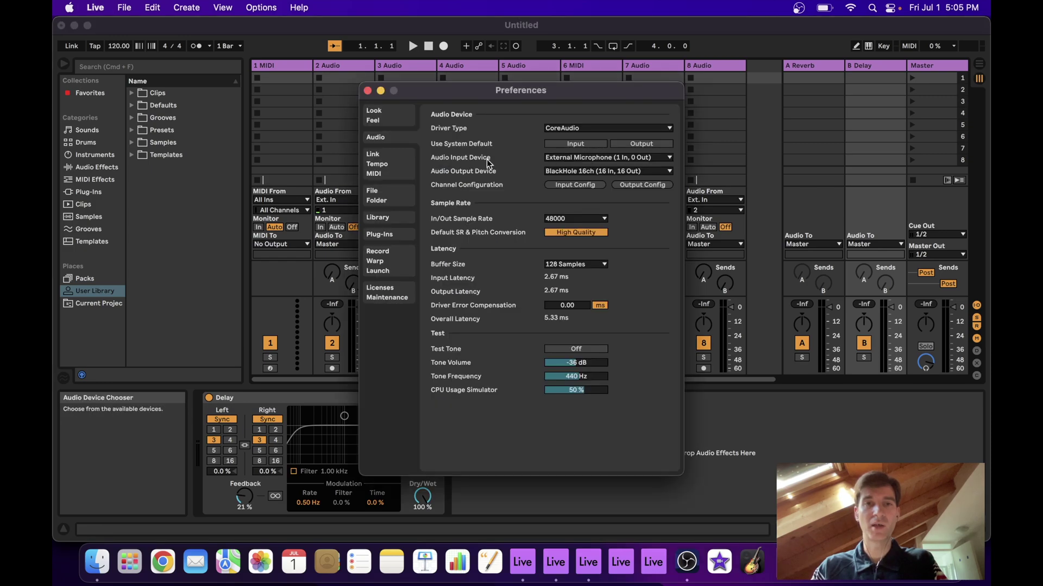
Step: Set this instance's audio input device to No Device, leaving the master output unchanged
click(552, 157)
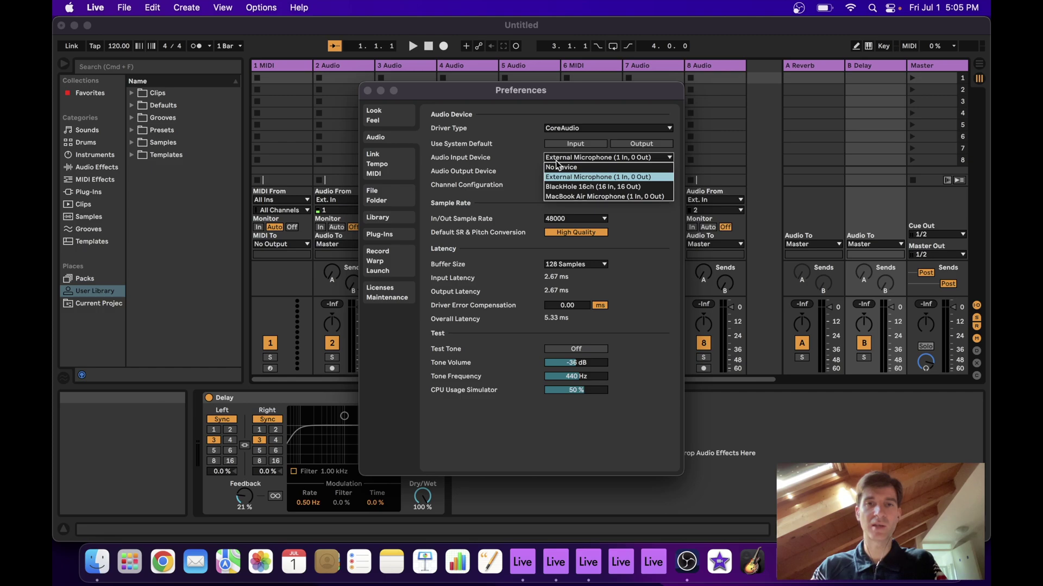
click(558, 163)
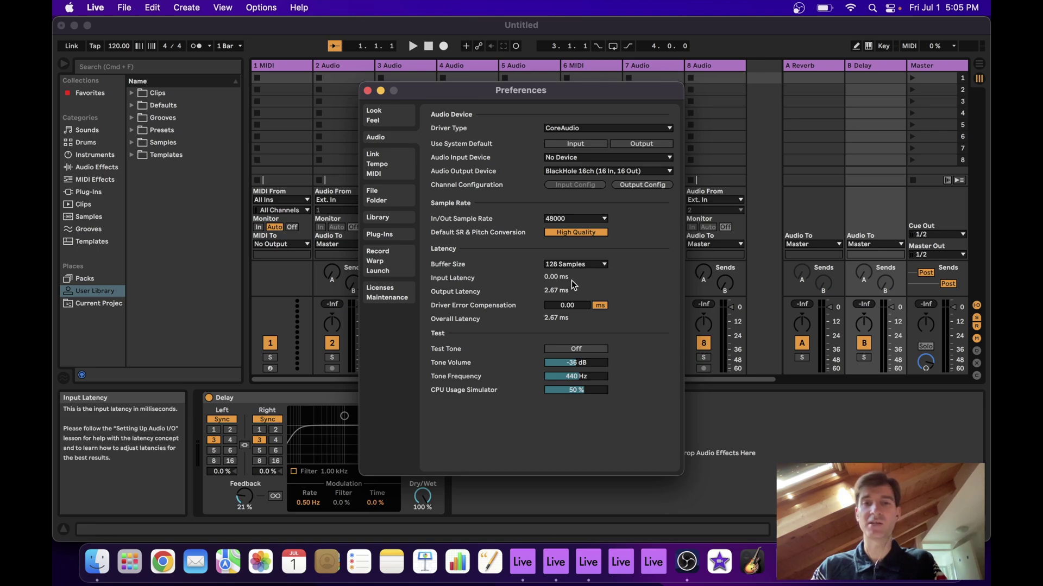
click(367, 90)
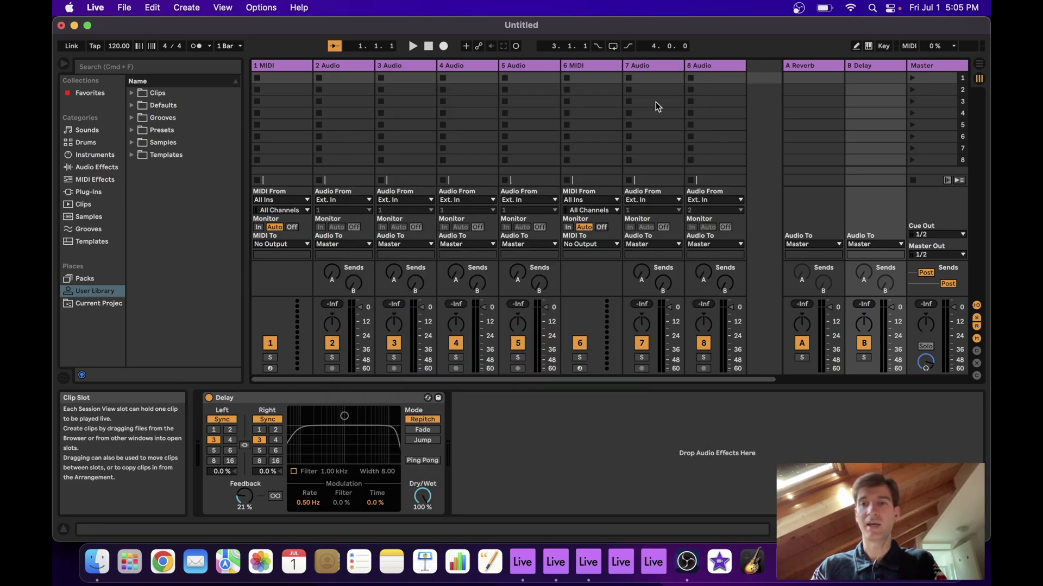
click(921, 255)
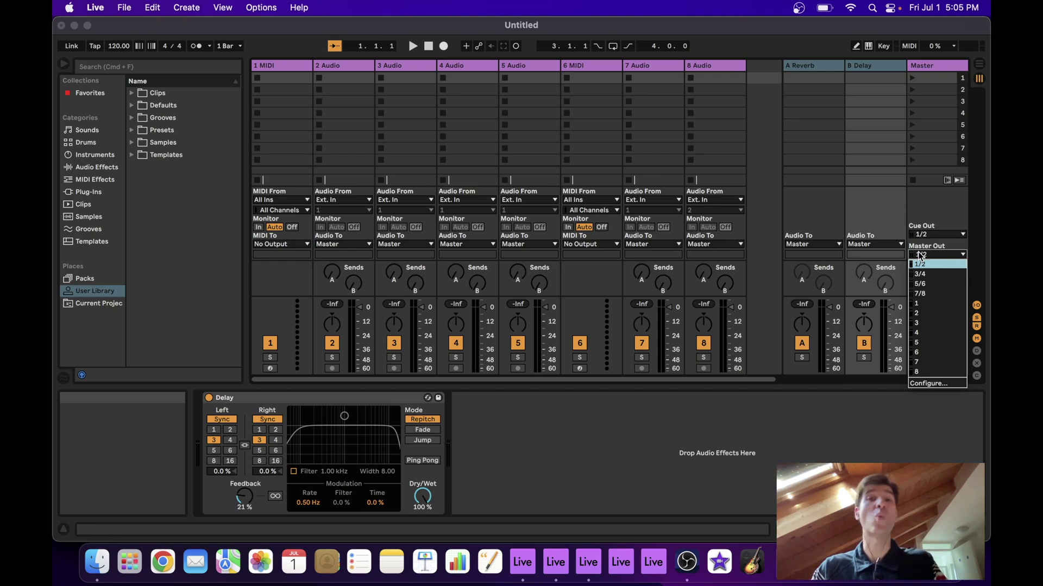
click(773, 199)
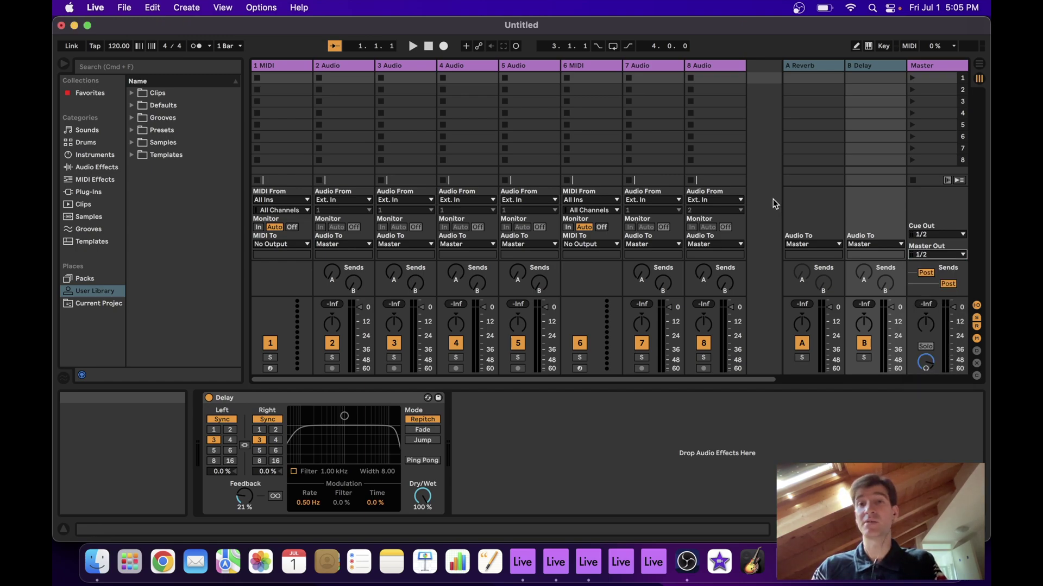
Step: Switch to the other Live instance's Session View and select the 1 Audio track
key(super+Tab)
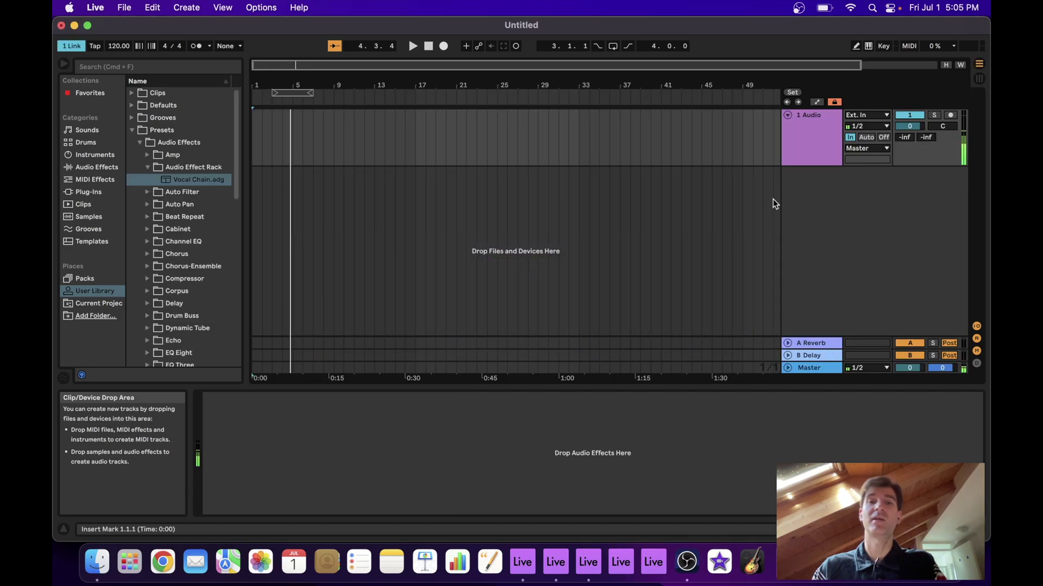
key(Tab)
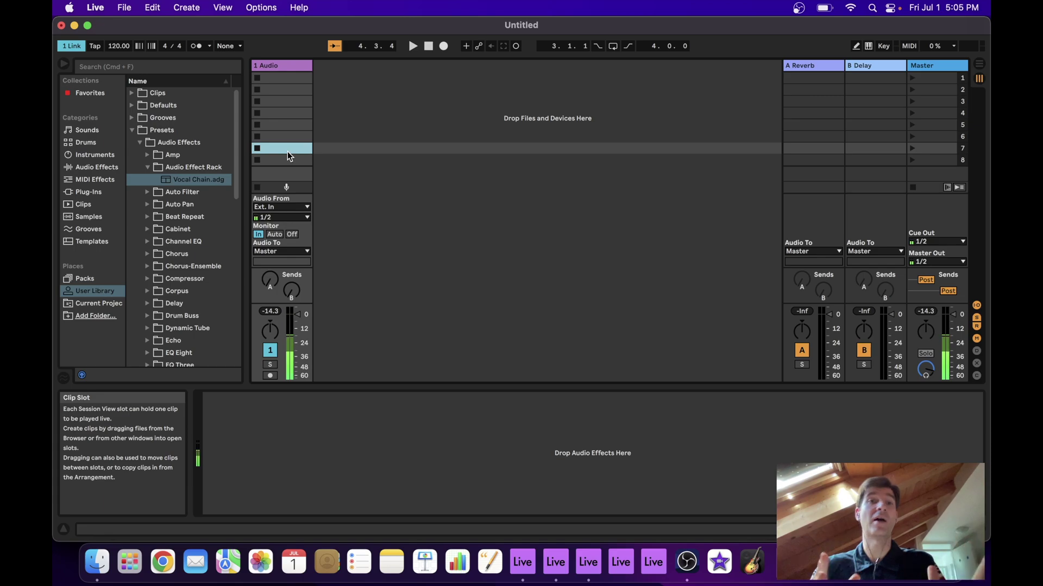
click(282, 67)
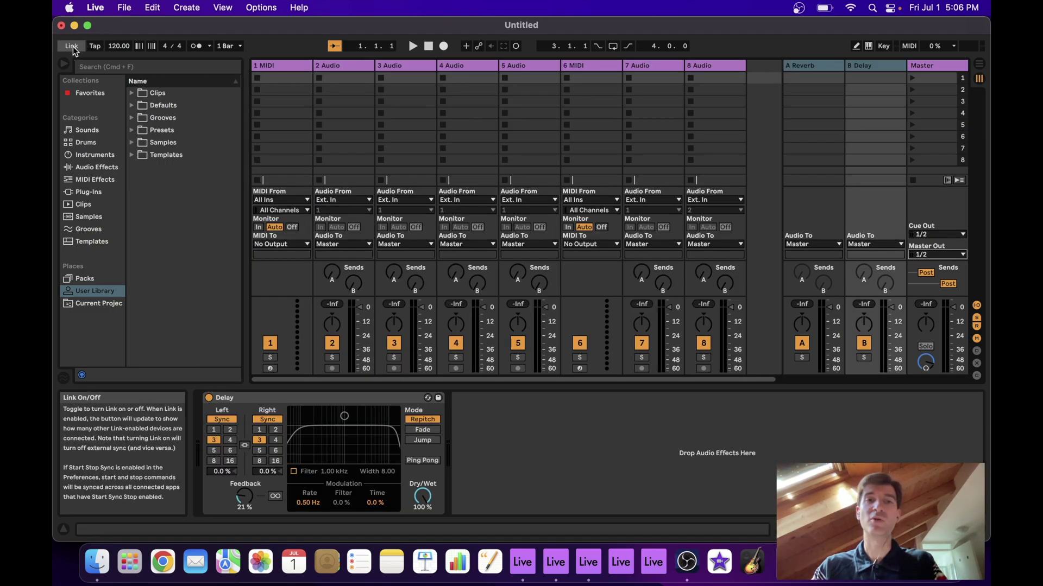
Step: Turn on Link so this instance's tempo syncs with the other Live instance
click(73, 47)
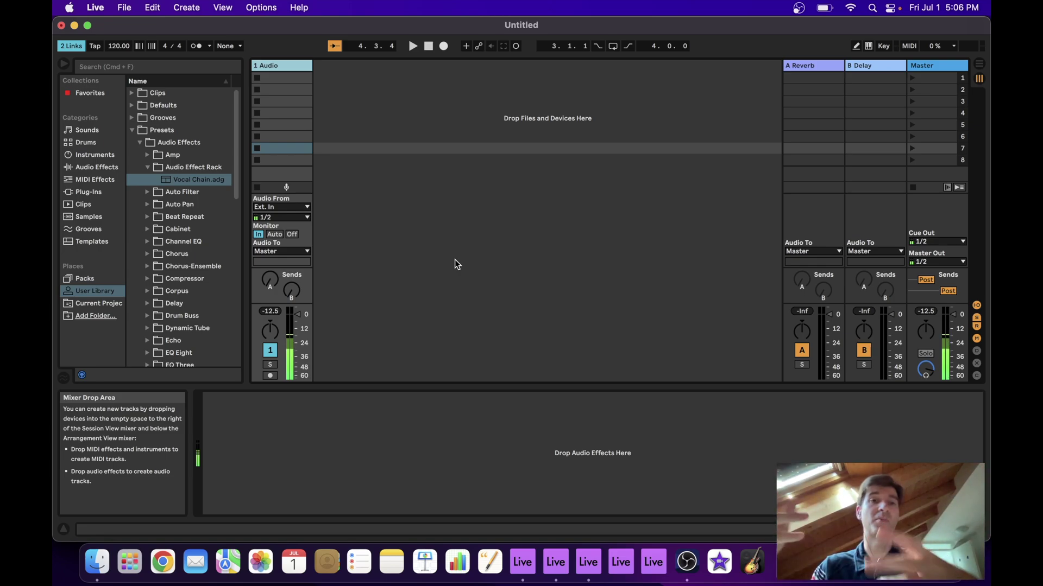
Step: Add a 2 Audio track taking input from channels 3/4 with monitoring set to In
key(super+t)
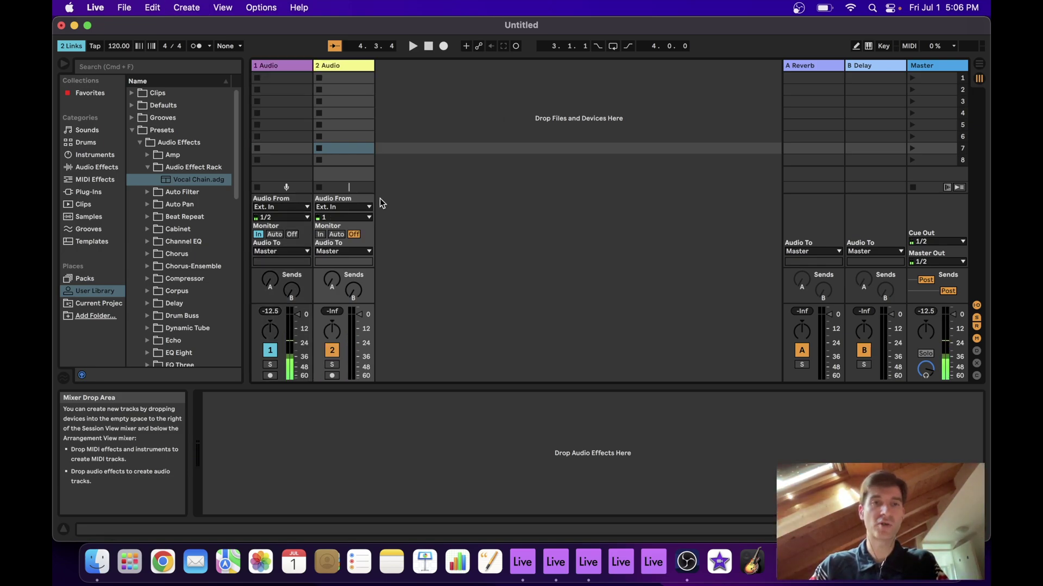
click(336, 217)
click(338, 237)
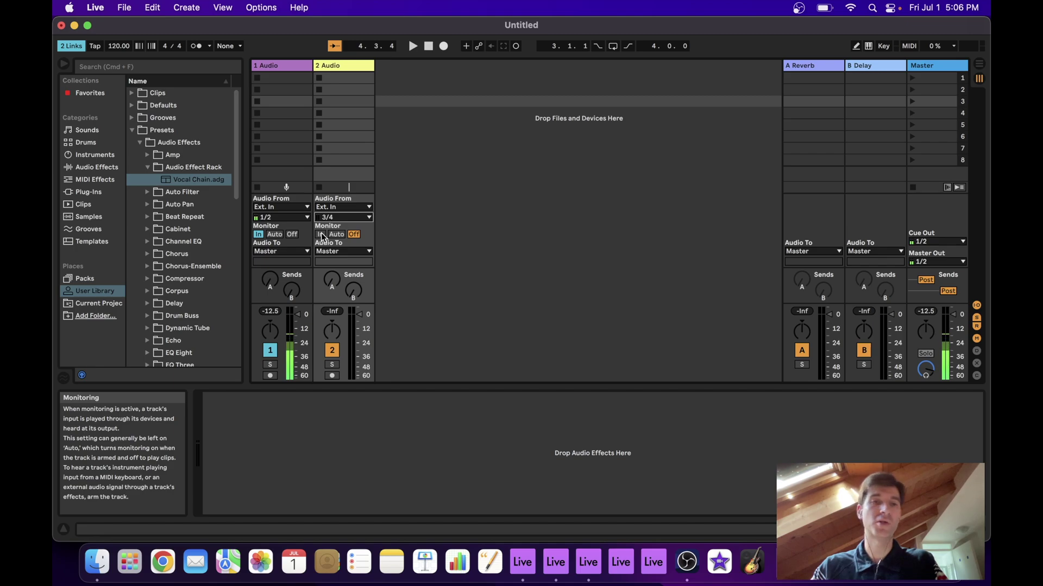
click(321, 234)
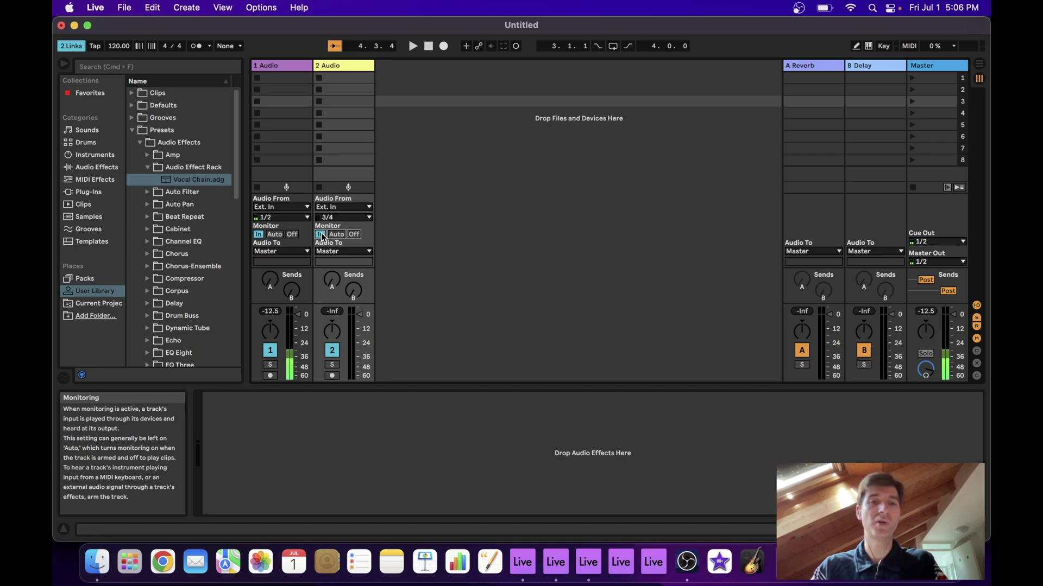
click(620, 563)
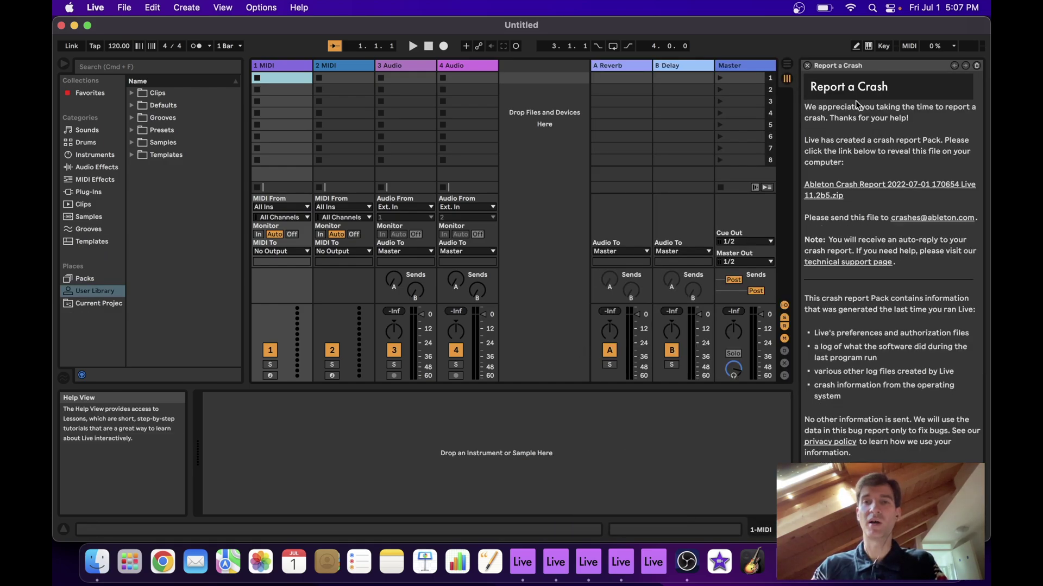
Step: Cycle through the running Live instances and close the third copy's crash report panel
key(super+Tab)
key(super+Tab)
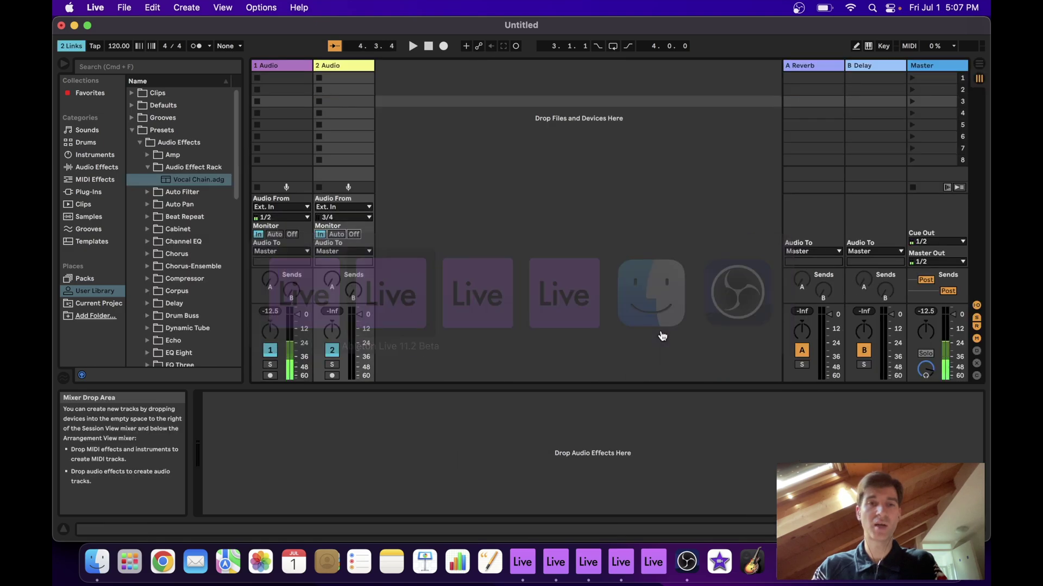
key(super+Tab)
key(super+Tab)
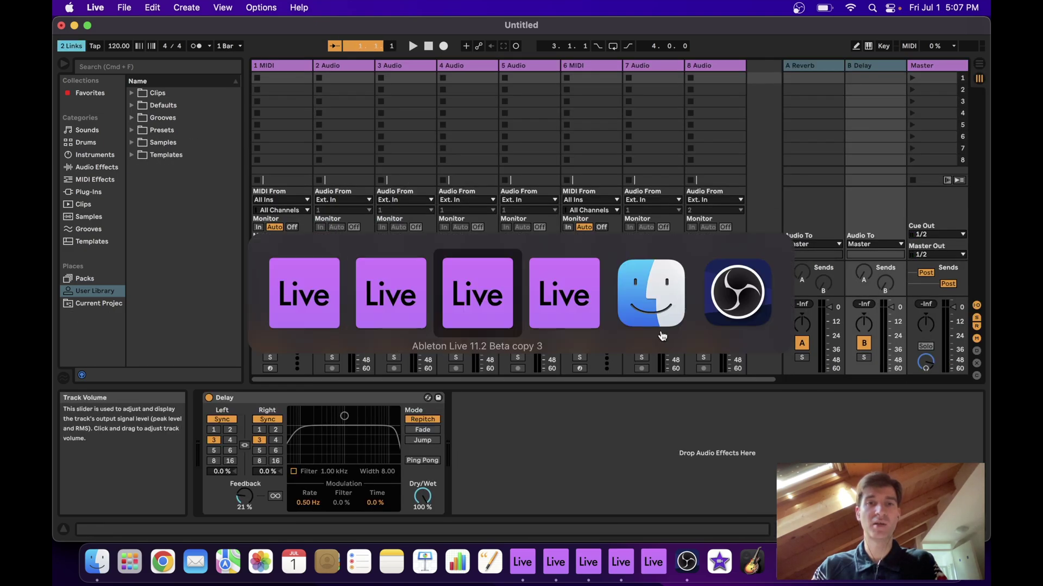
key(super+Tab)
key(super+Tab)
key(super+Tab)
key(super+Tab)
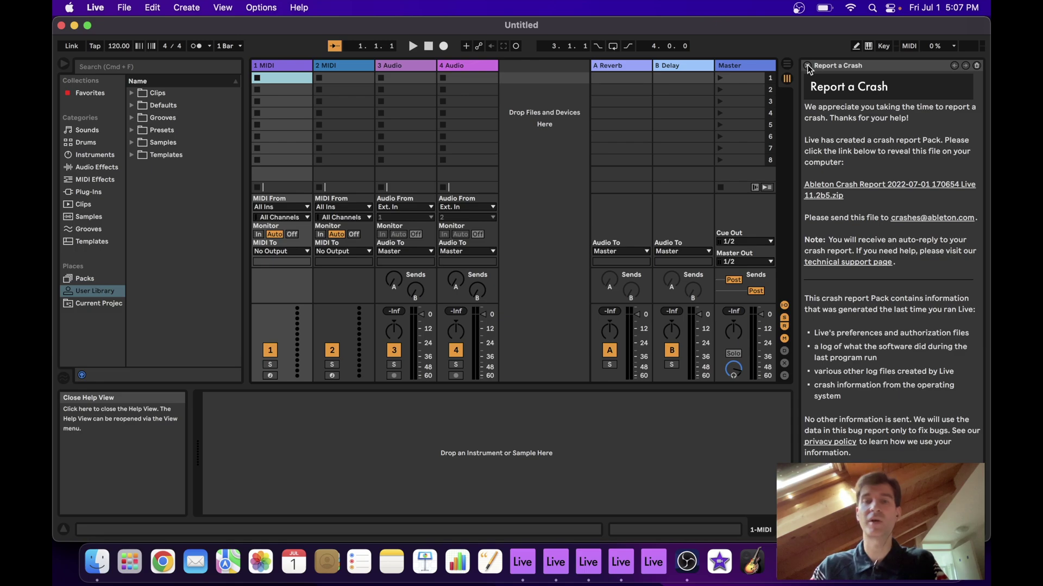
click(808, 66)
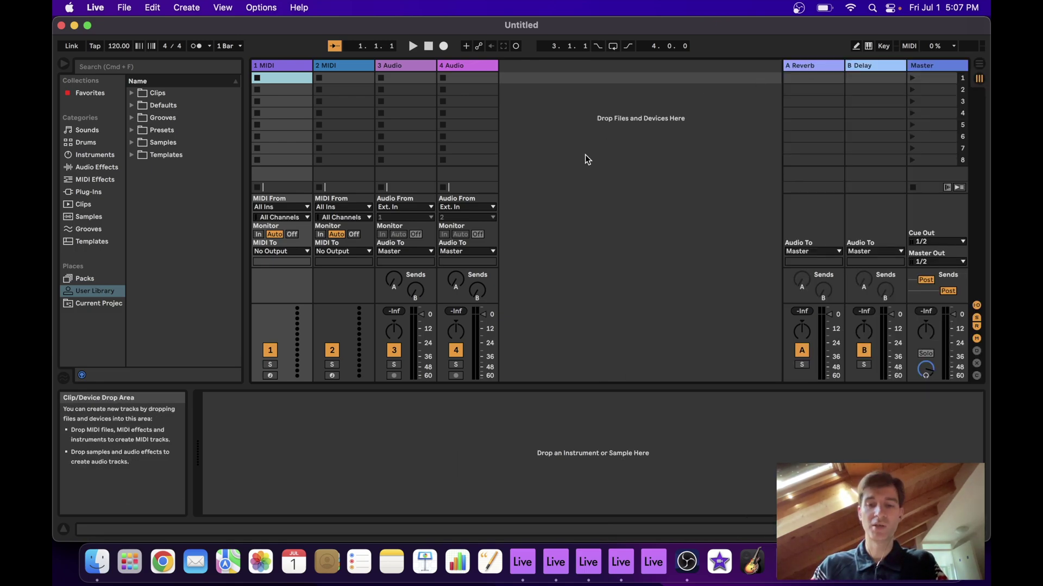
key(super+comma)
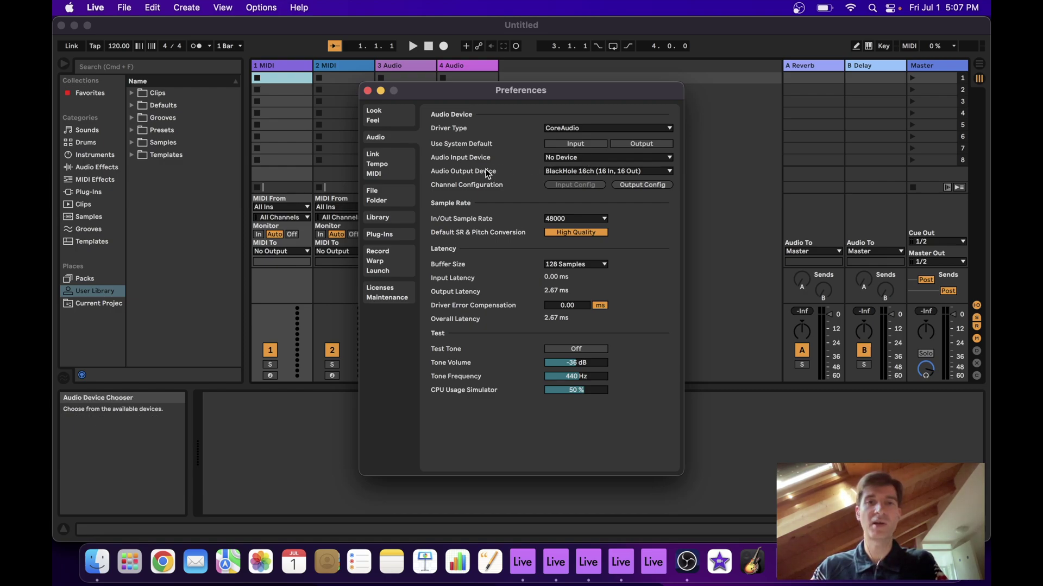
Step: Close Preferences and route this instance's Master Out to BlackHole channels 3/4
click(368, 90)
click(923, 261)
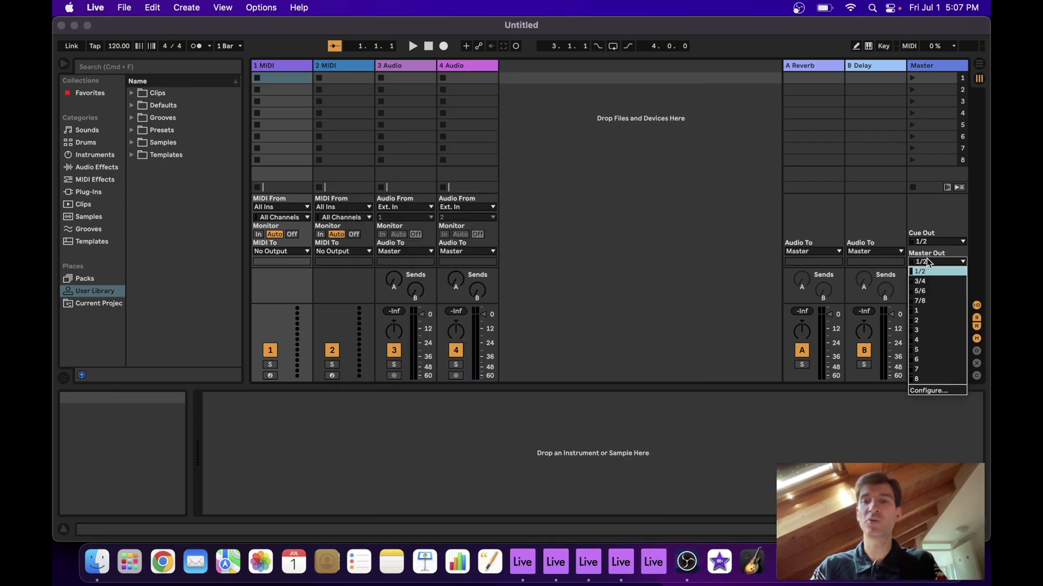
click(928, 280)
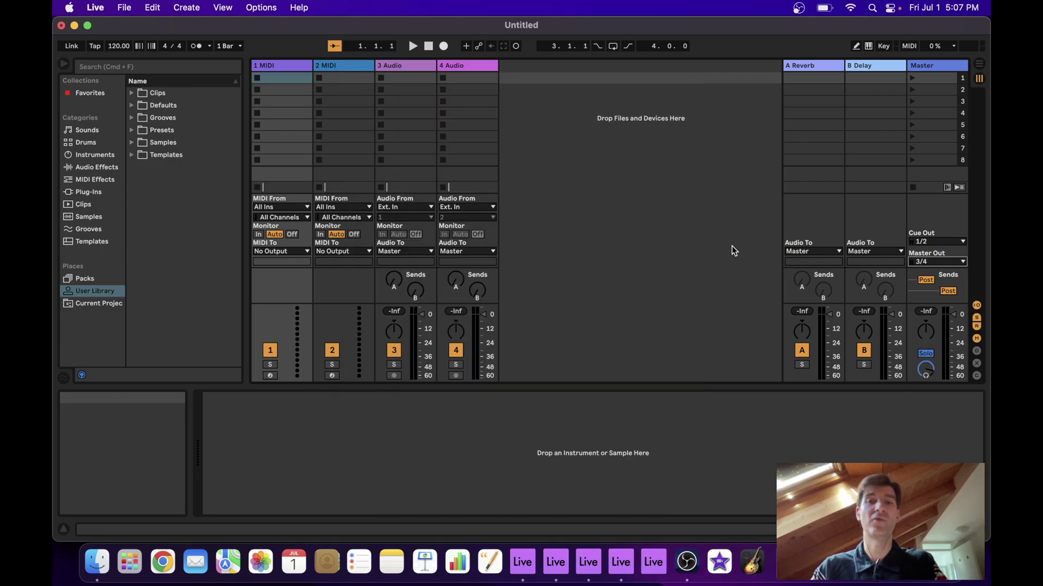
click(451, 70)
Step: Add audio tracks, then colour all tracks, the return tracks and the Master yellow
key(super+t)
key(super+t)
key(super+t)
key(super+t)
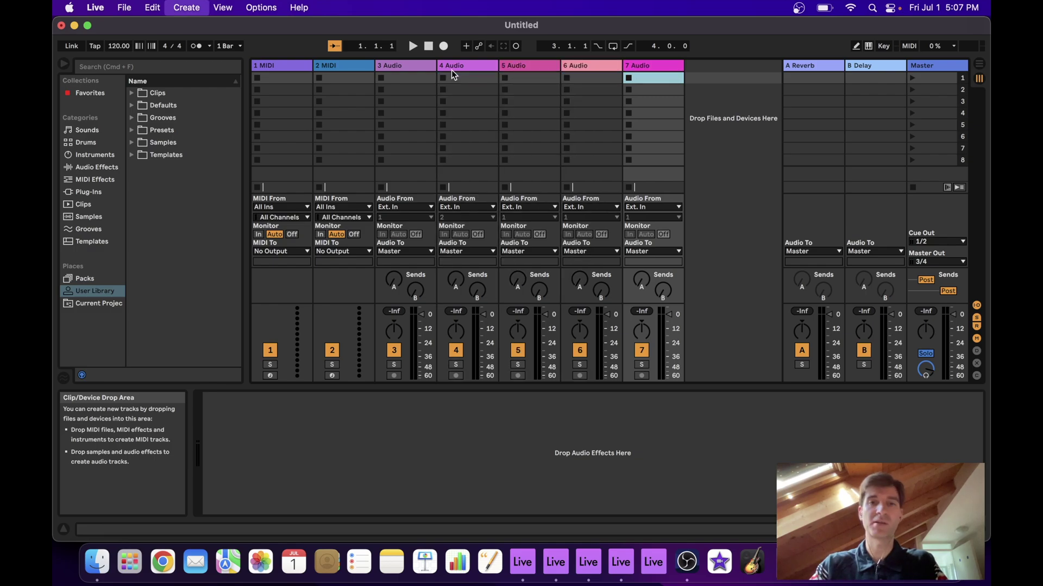
shift+click(702, 66)
right_click(702, 66)
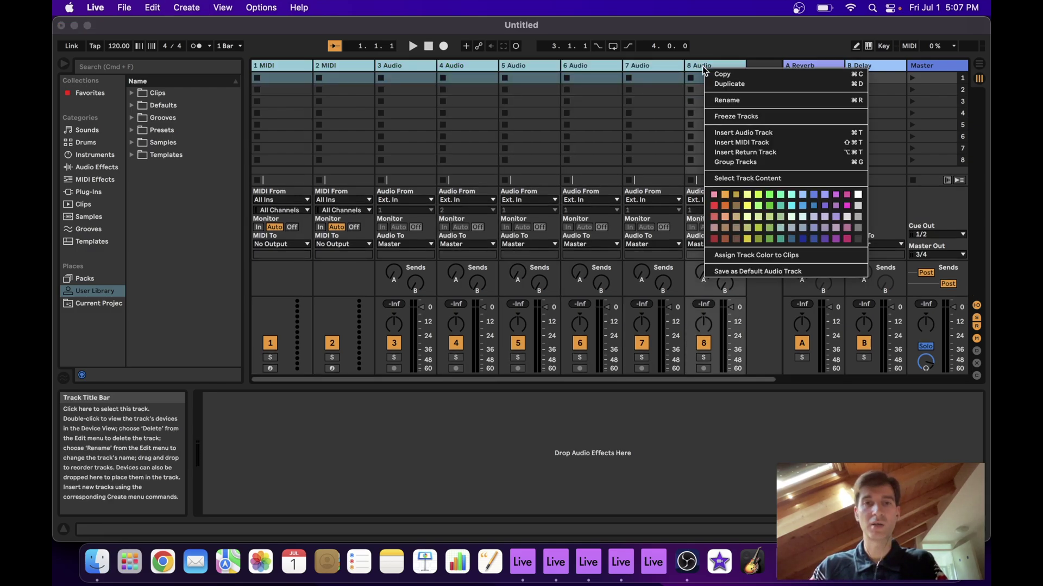
click(747, 194)
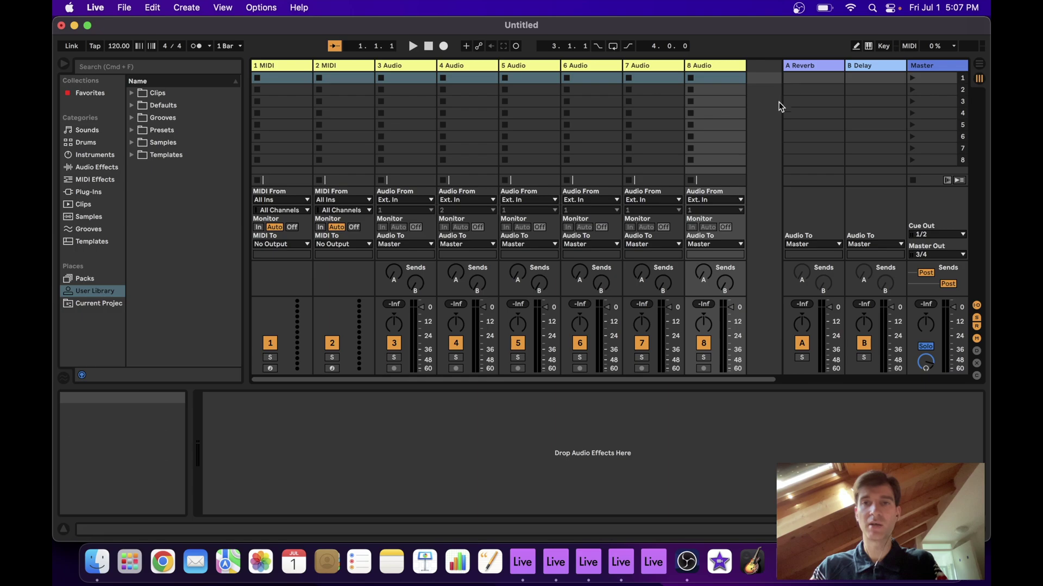
shift+click(816, 68)
right_click(701, 66)
click(748, 158)
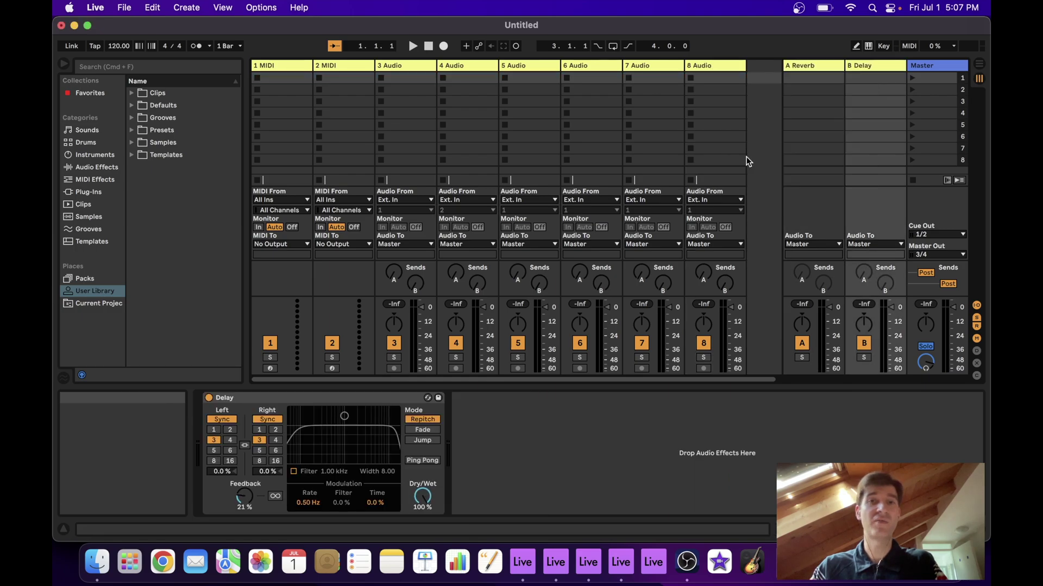
click(789, 78)
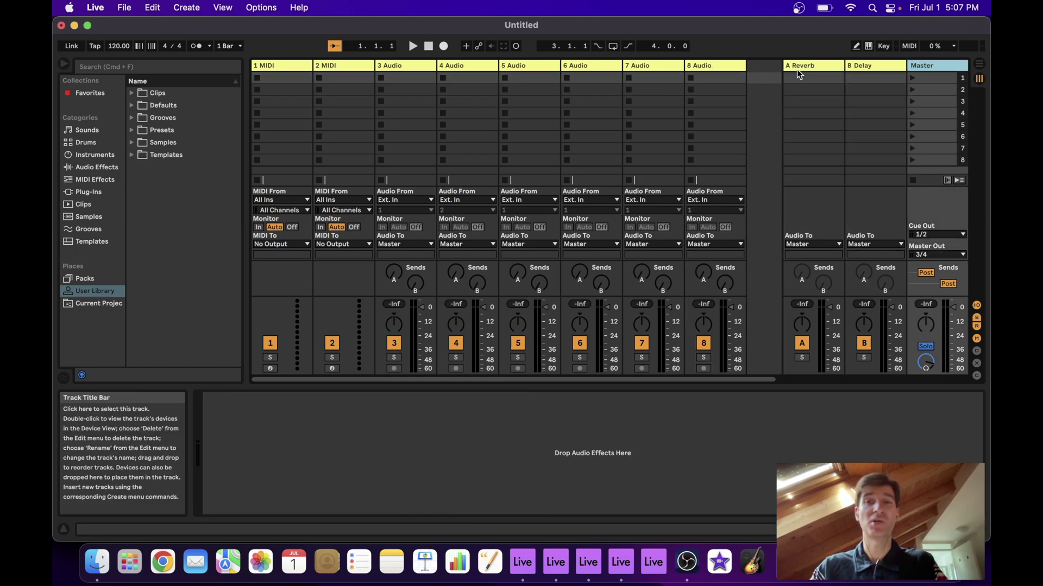
right_click(918, 67)
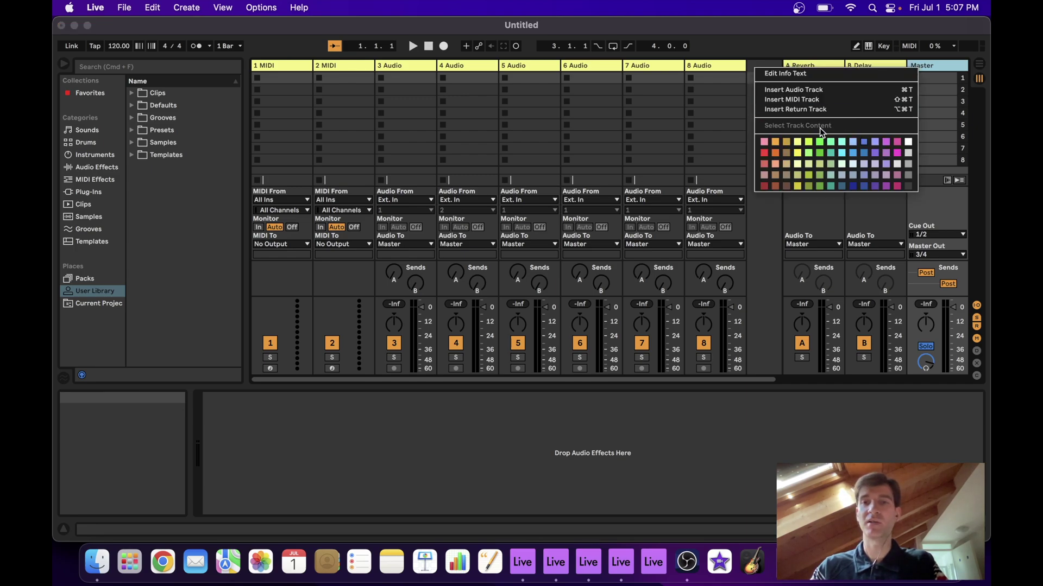
click(798, 144)
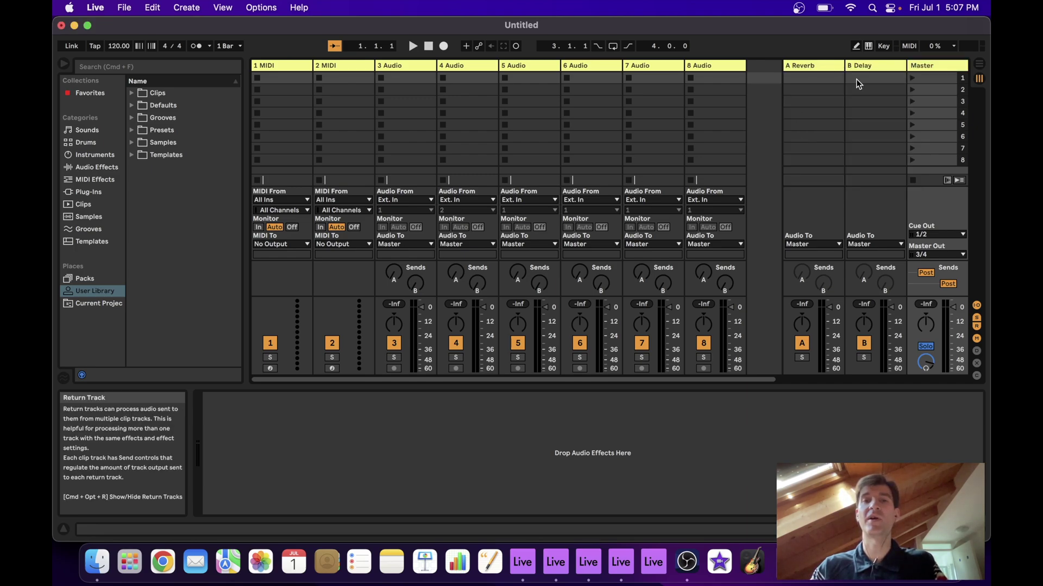
Step: Group tracks 1 MIDI through 4 Audio, then undo the grouping
click(461, 66)
click(306, 67)
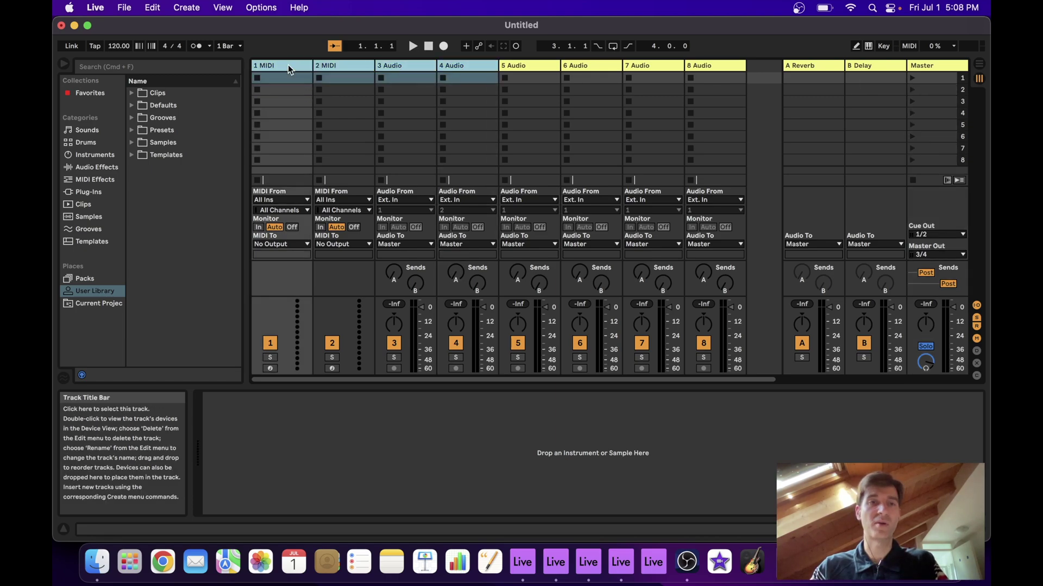
right_click(287, 64)
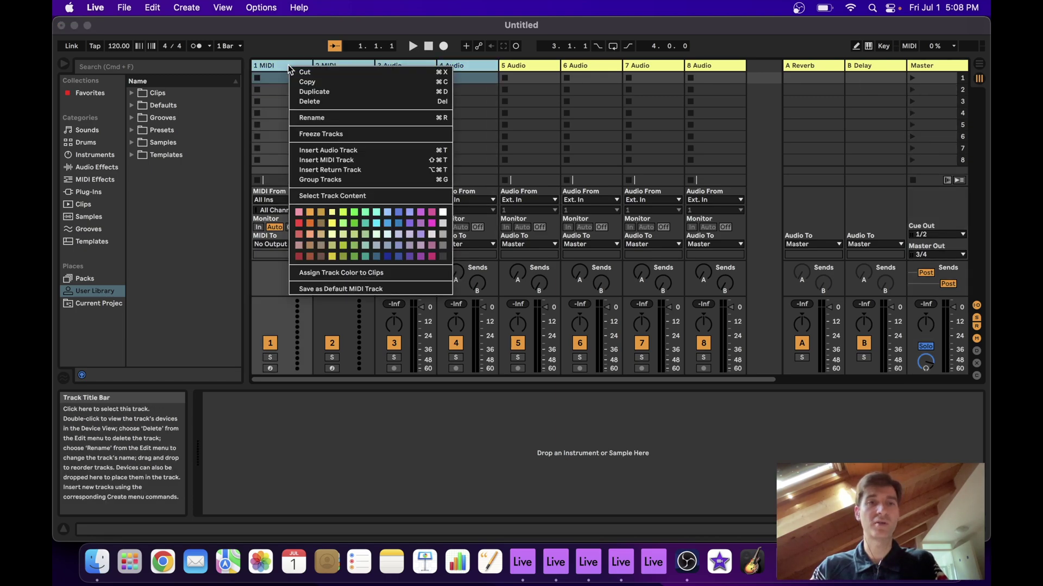
click(332, 180)
key(super+z)
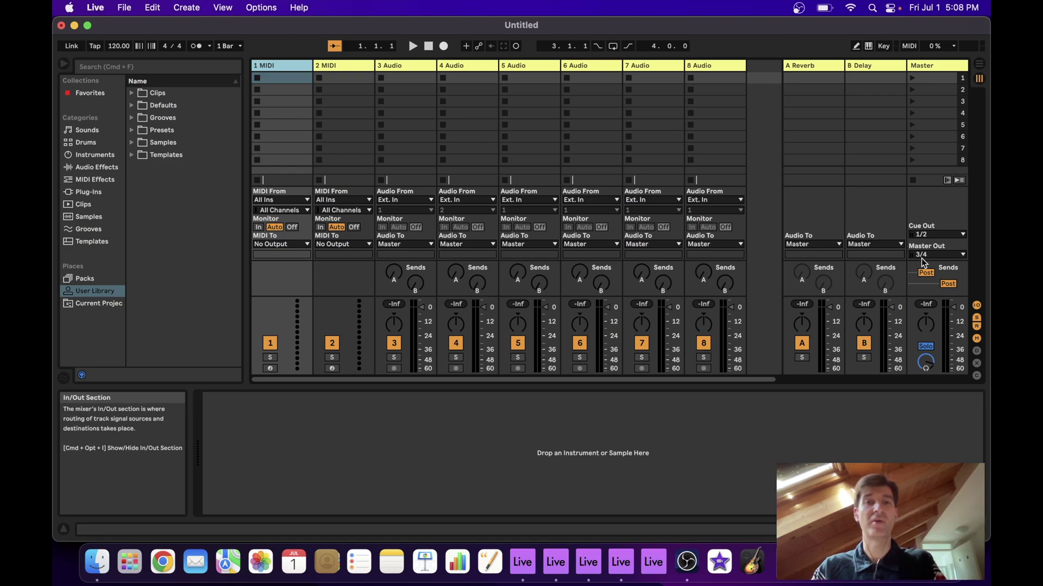
key(super+Tab)
key(super+Tab)
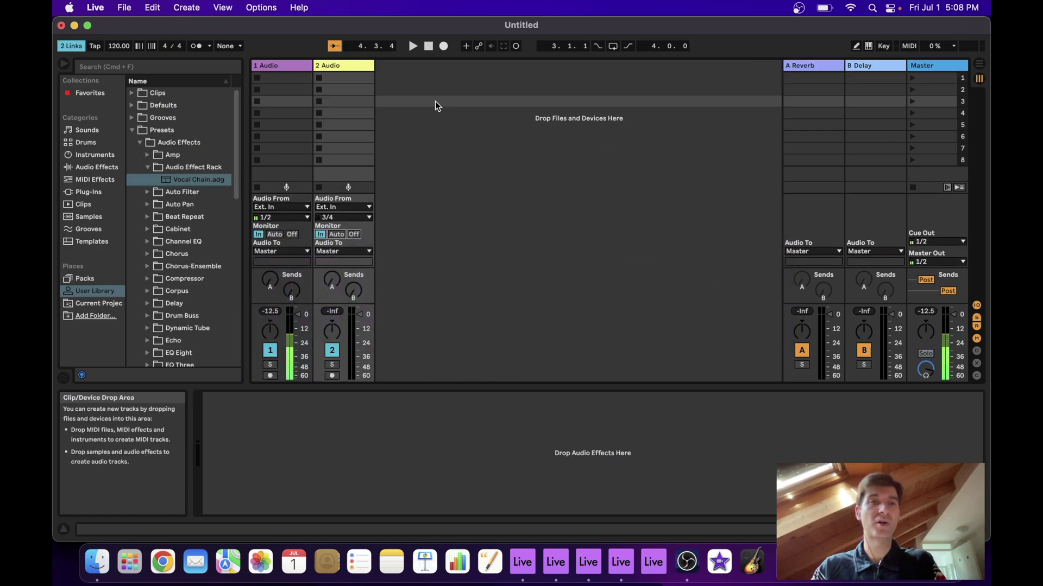
Step: Select the main set's 2 Audio track
click(347, 67)
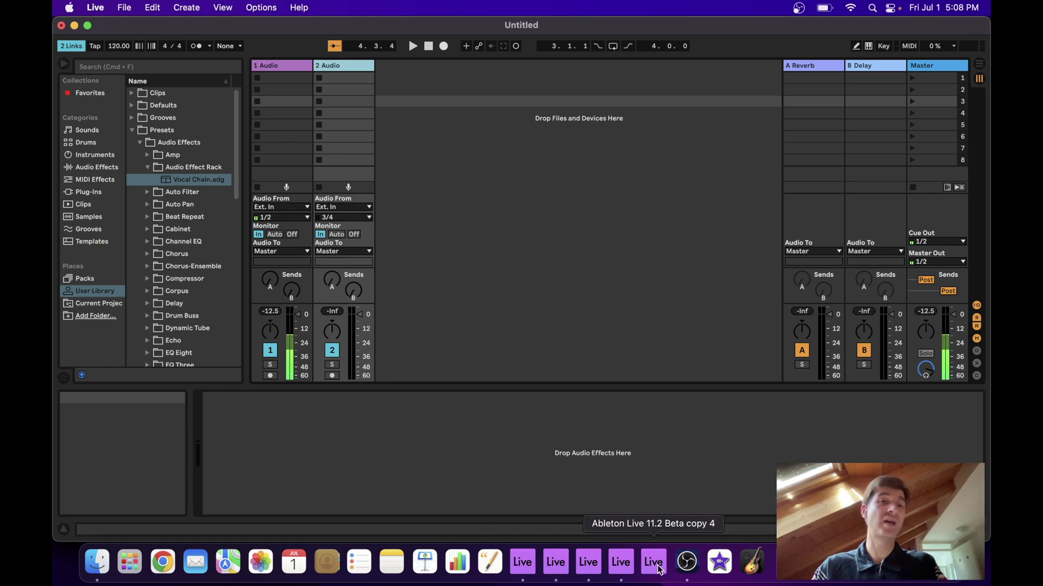
click(97, 562)
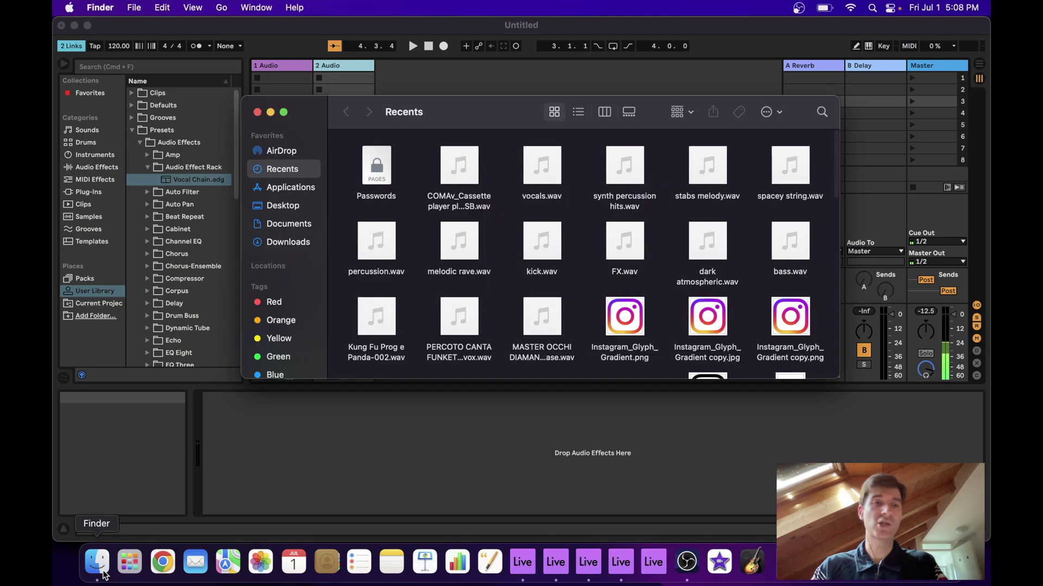
click(290, 189)
click(695, 164)
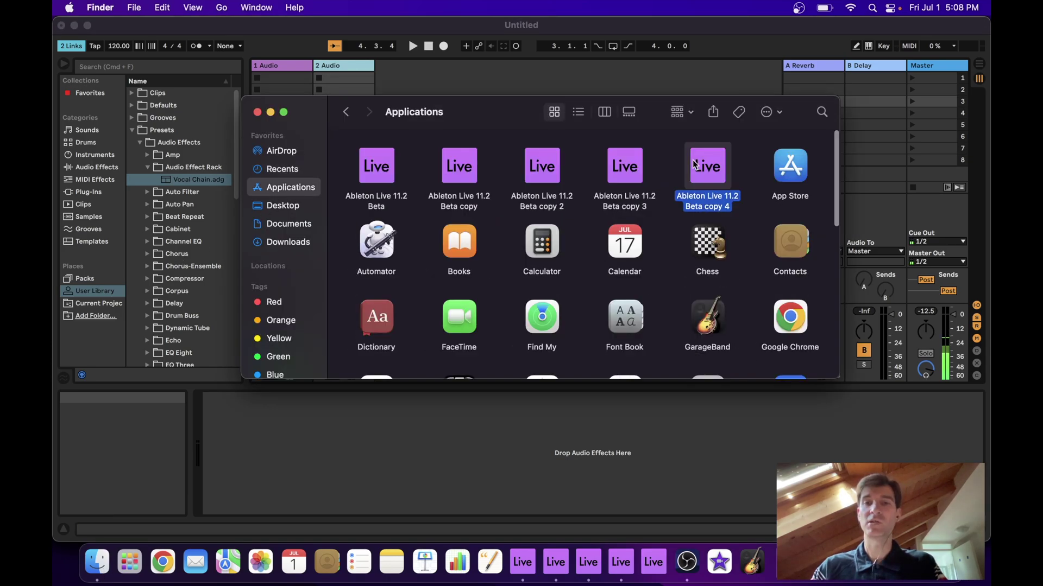
right_click(695, 164)
click(659, 164)
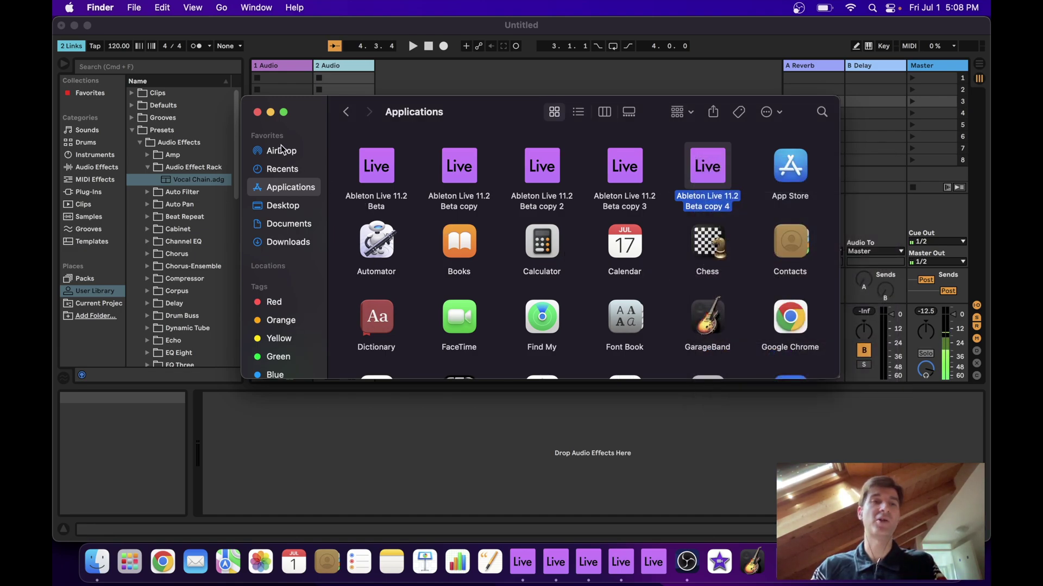
click(258, 112)
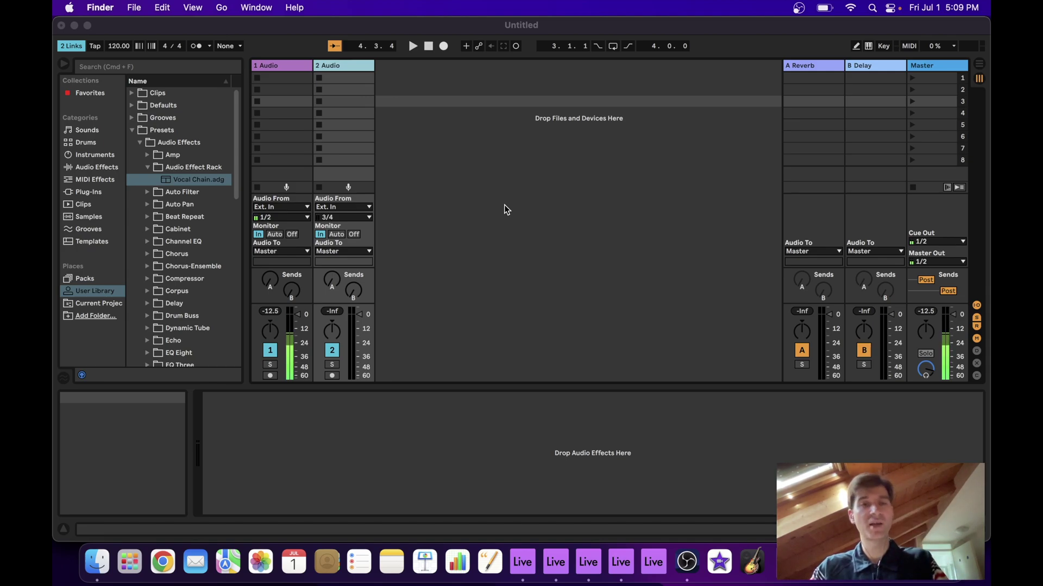
Step: Cycle through each running Live copy, including the one with the Delay device, then open Finder
key(super+Tab)
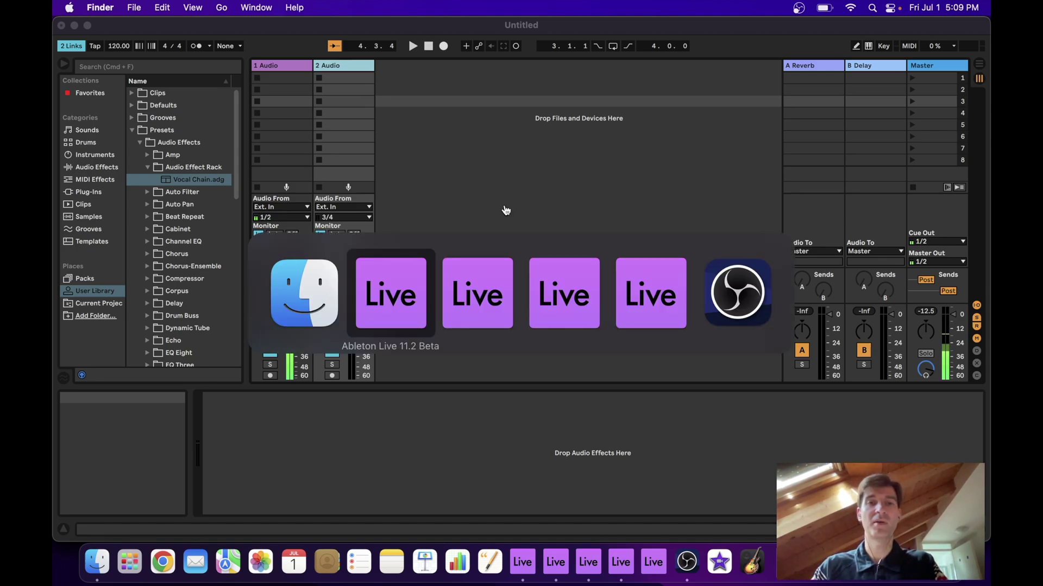
key(super+Tab)
key(super+Tab)
key(super+shift+Tab)
key(super+shift+Tab)
key(super+Tab)
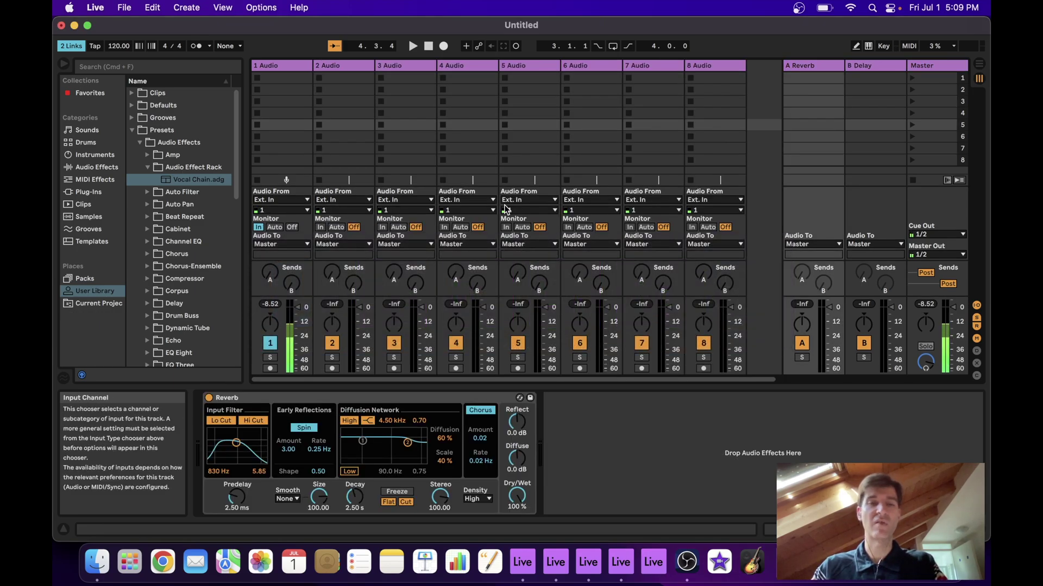
key(super+Tab)
key(super+Tab)
key(super+Tab)
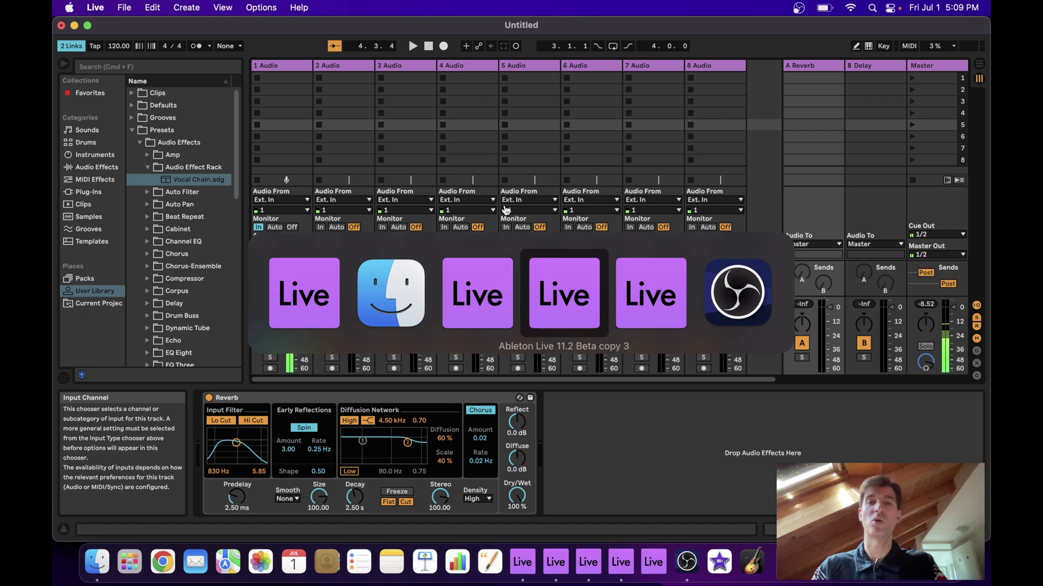
key(super+Tab)
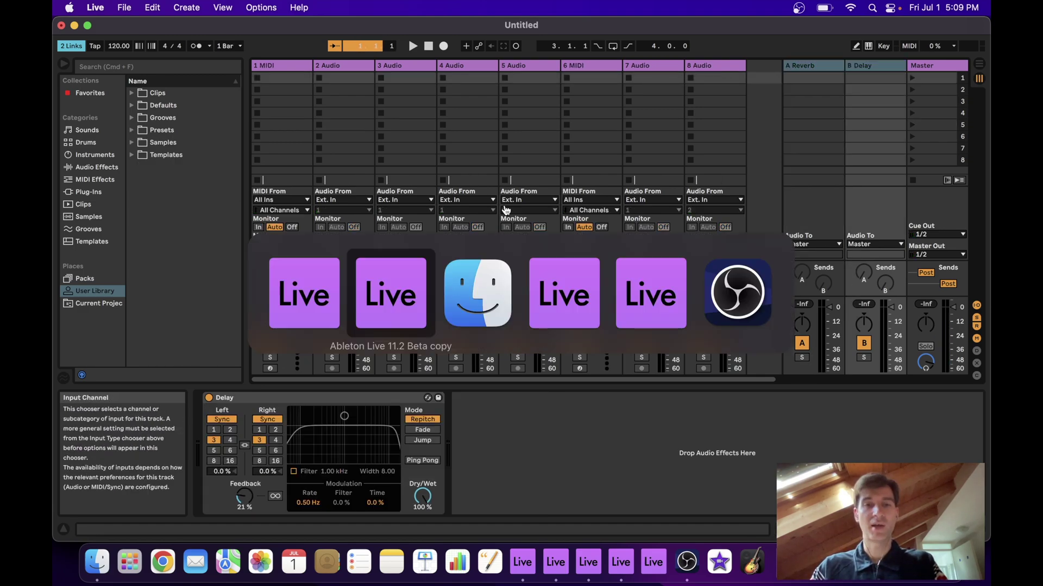
key(super+Tab)
key(super+Tab)
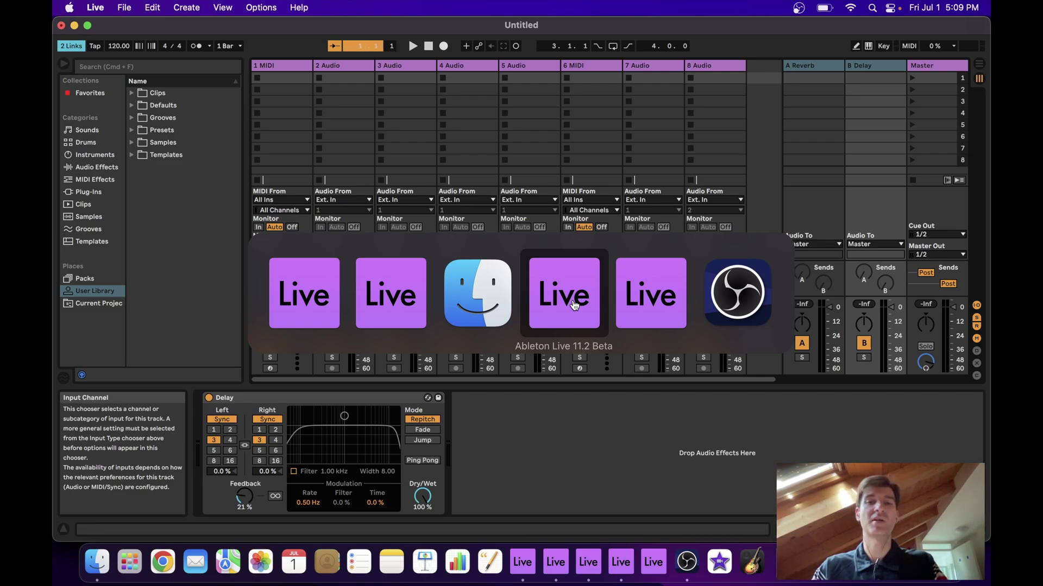
key(super+Tab)
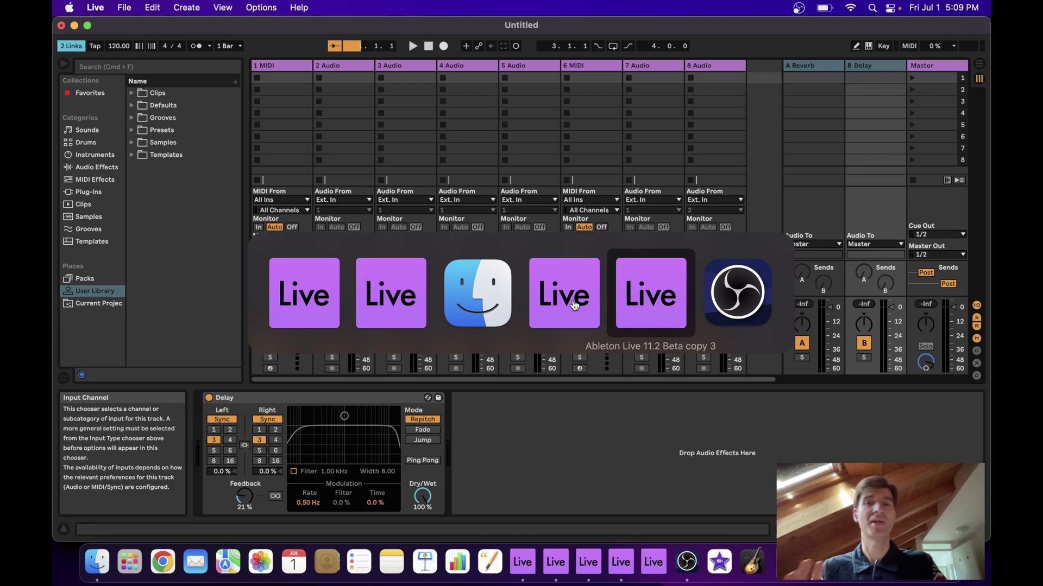
key(super+Tab)
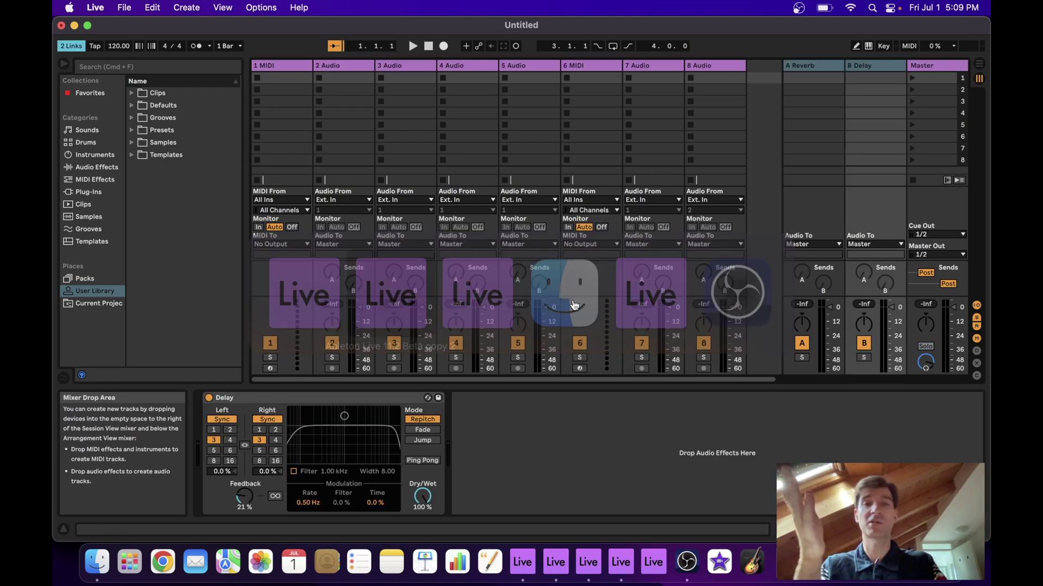
key(super+Tab)
key(super+Tab)
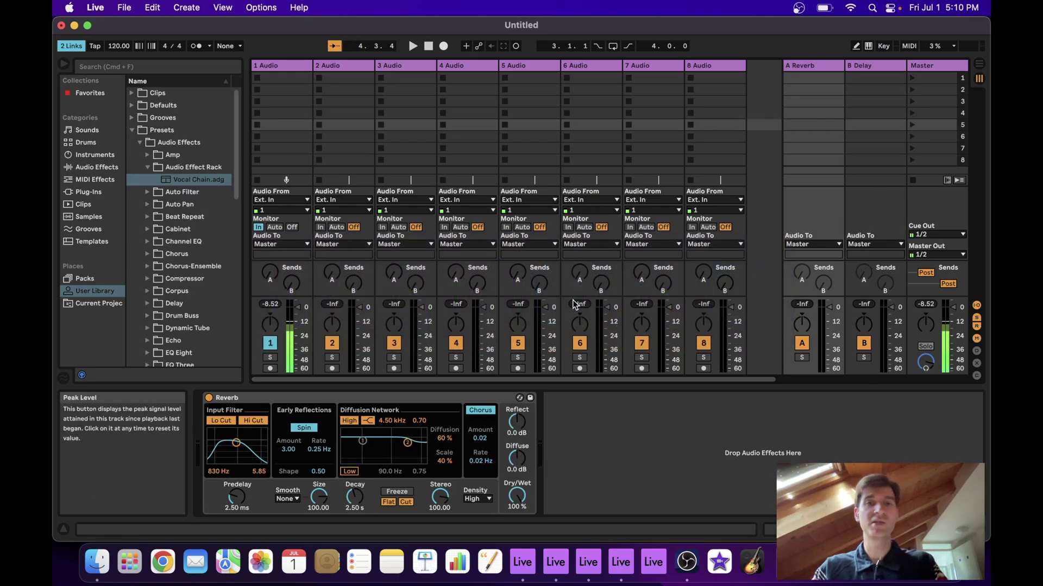
click(95, 567)
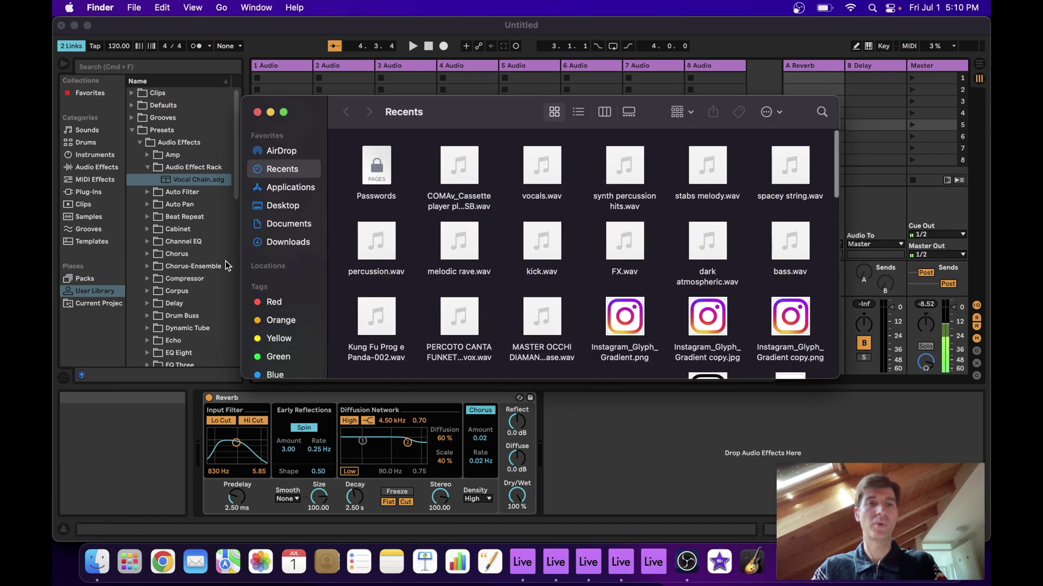
Step: Show the Applications folder and select the Ableton Live 11.2 Beta, copy and copy 2 apps
click(294, 187)
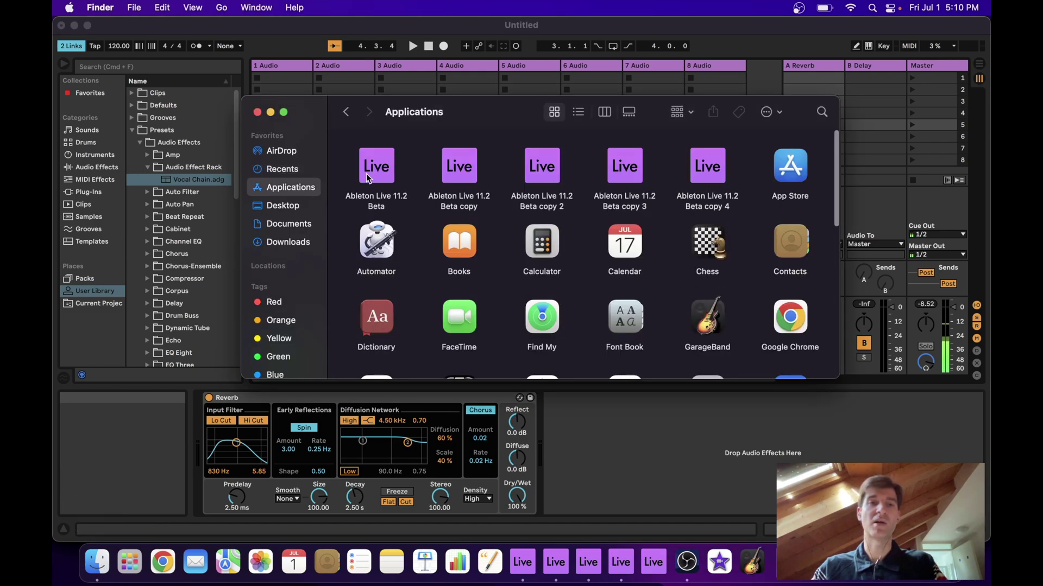
click(387, 202)
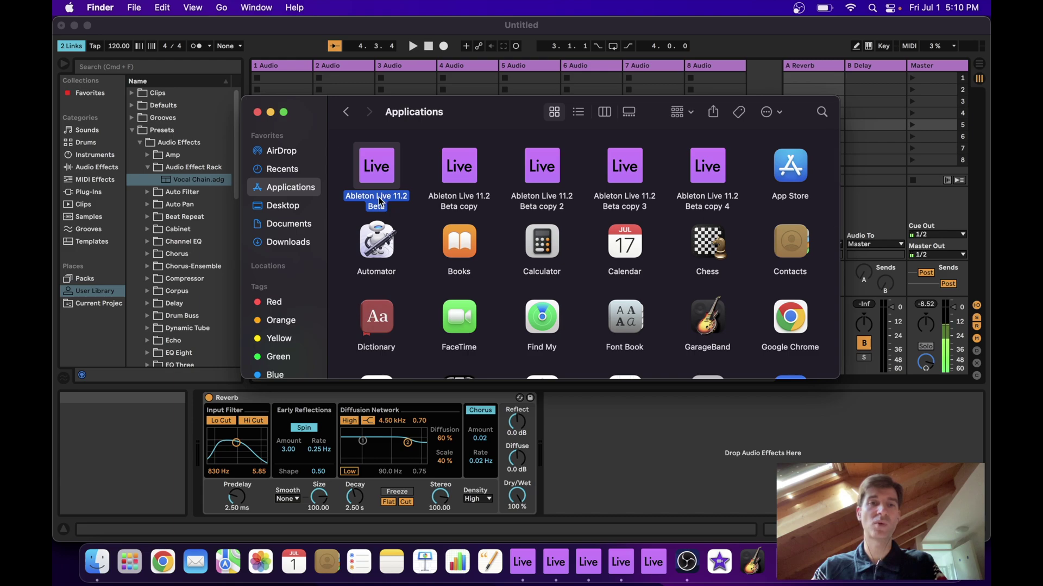
click(416, 228)
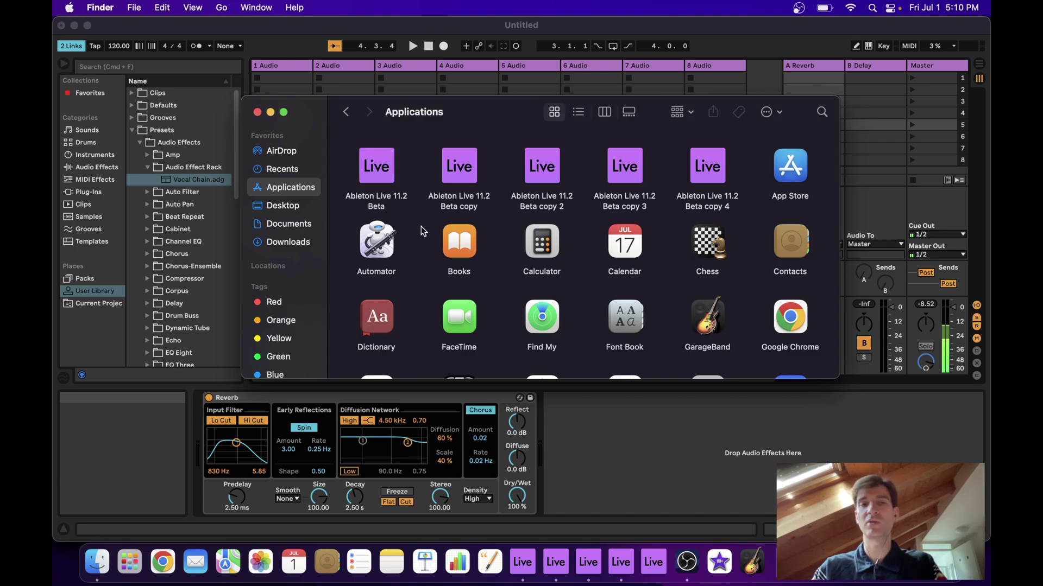
click(470, 201)
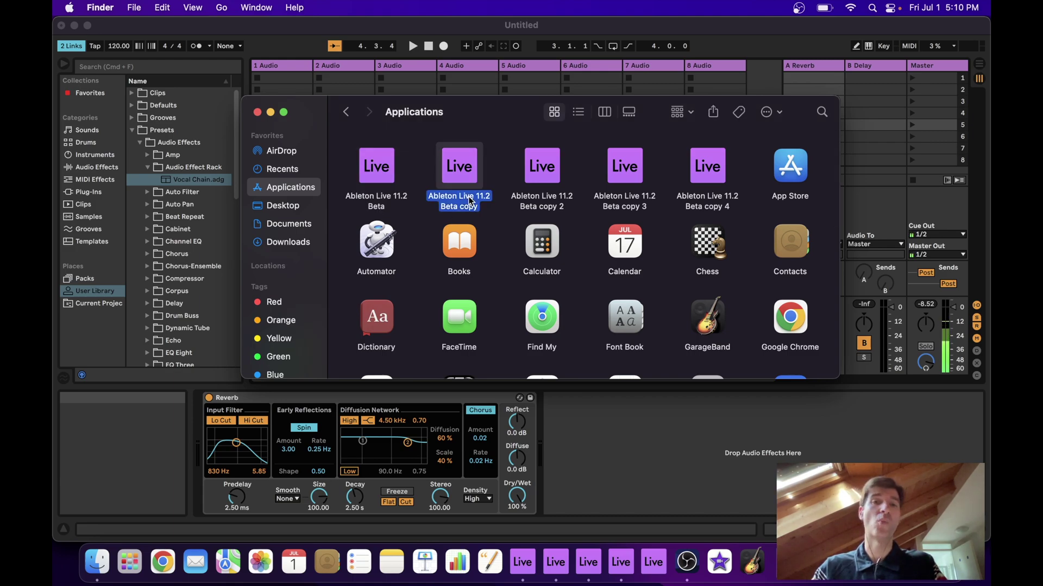
click(542, 203)
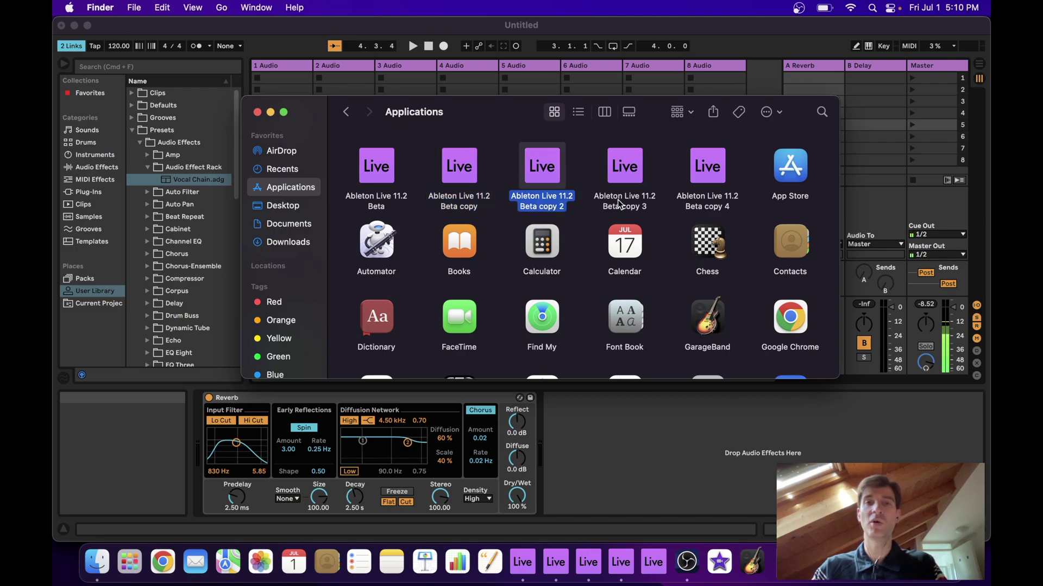